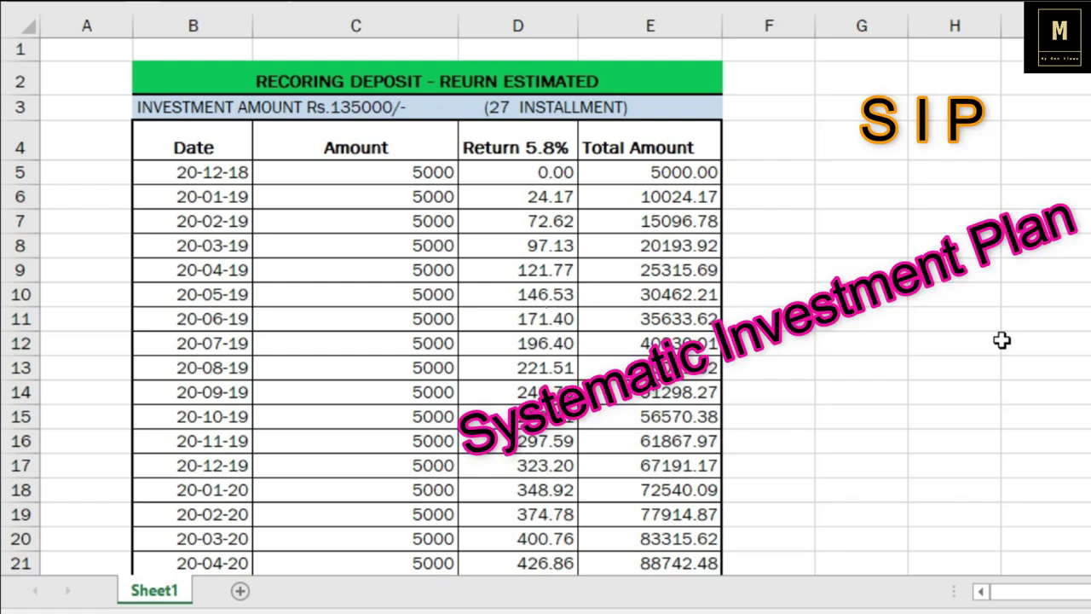
Review the recurring deposit schedule's dates, monthly 5000 instalments, 5.8% return column and running total amounts.
{"action": "scroll", "coordinate": [1028, 372], "scroll_direction": "down", "scroll_amount": 1}
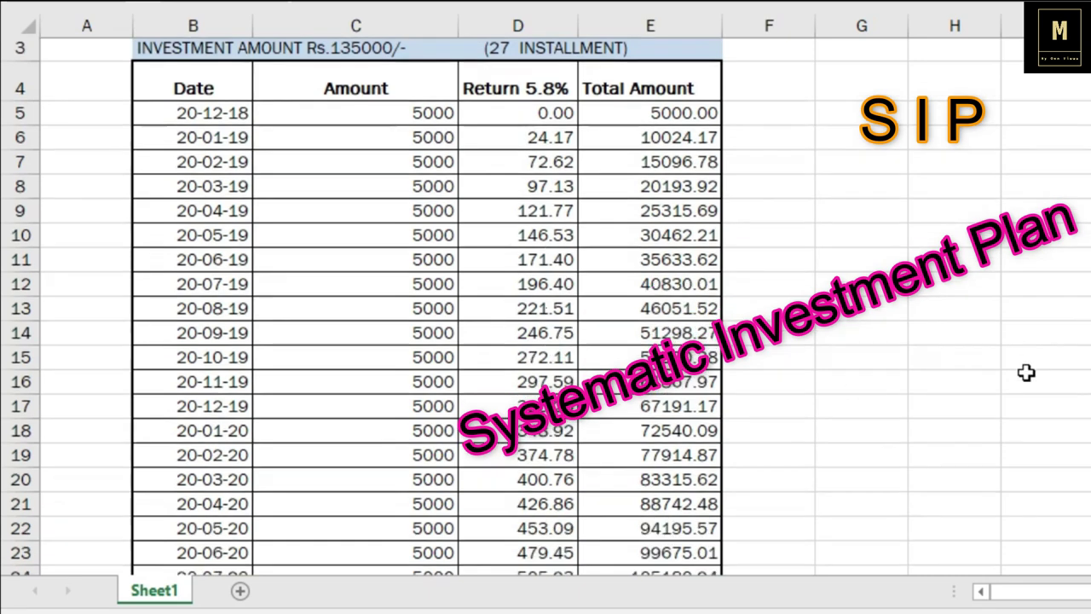
{"action": "scroll", "coordinate": [1027, 372], "scroll_direction": "up", "scroll_amount": 1}
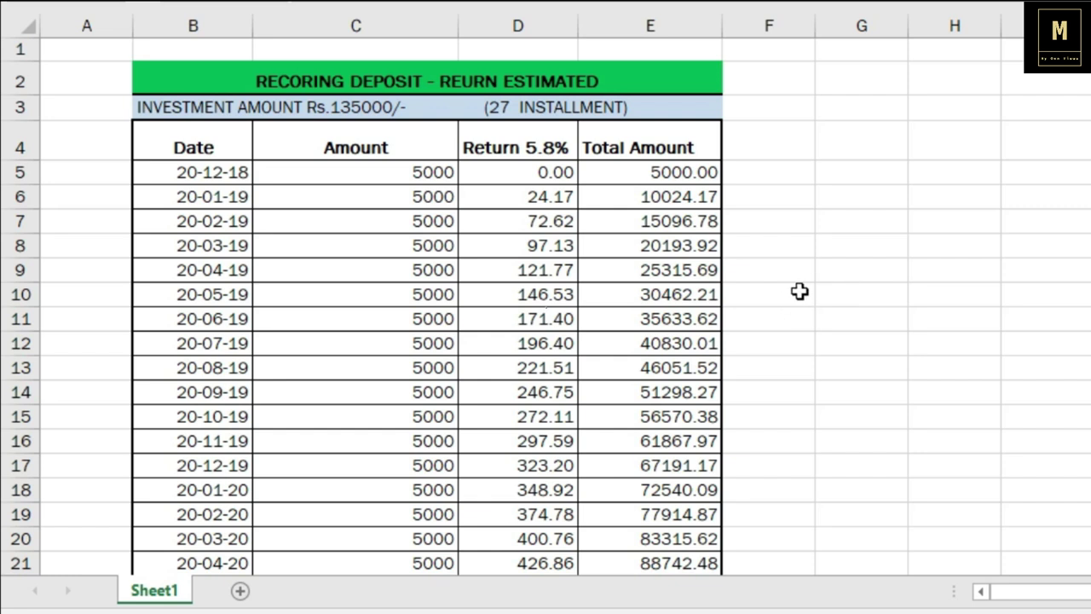
{"action": "left_click", "coordinate": [985, 285]}
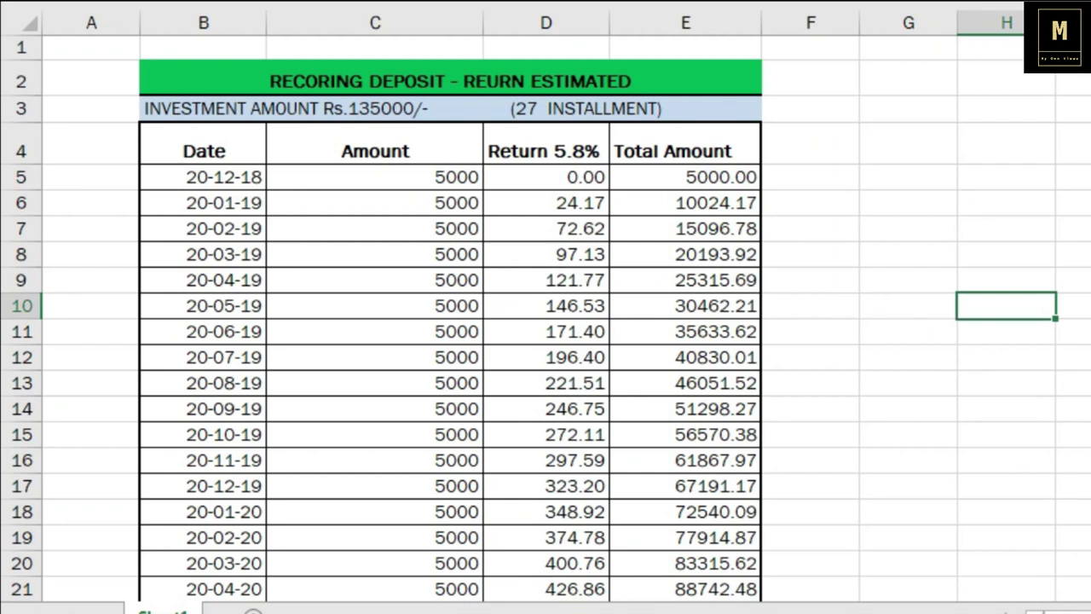
{"action": "left_click", "coordinate": [546, 151]}
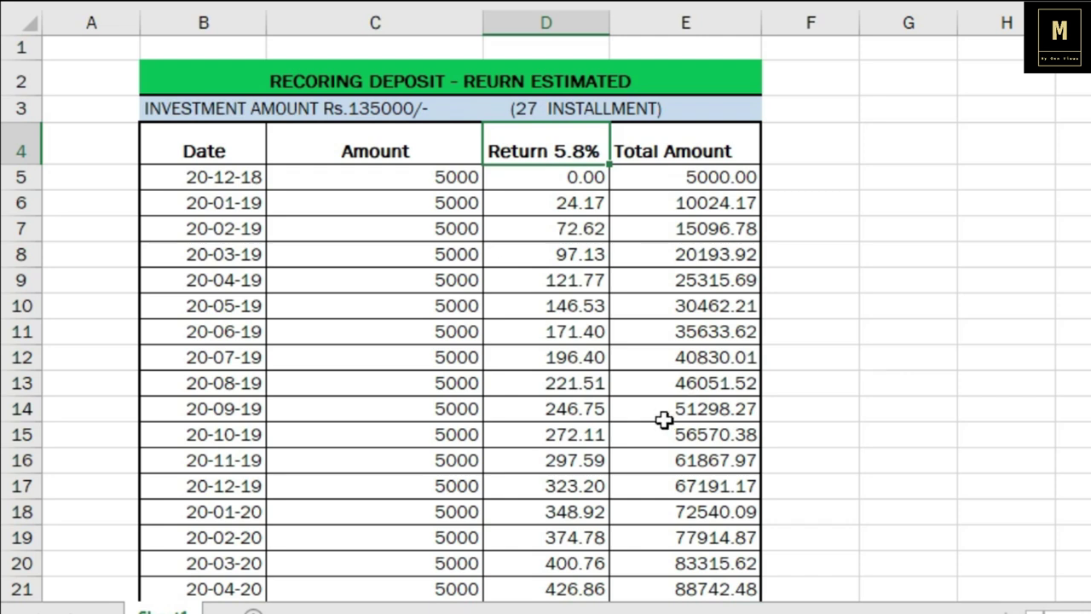
{"action": "scroll", "coordinate": [910, 417], "scroll_direction": "down", "scroll_amount": 1}
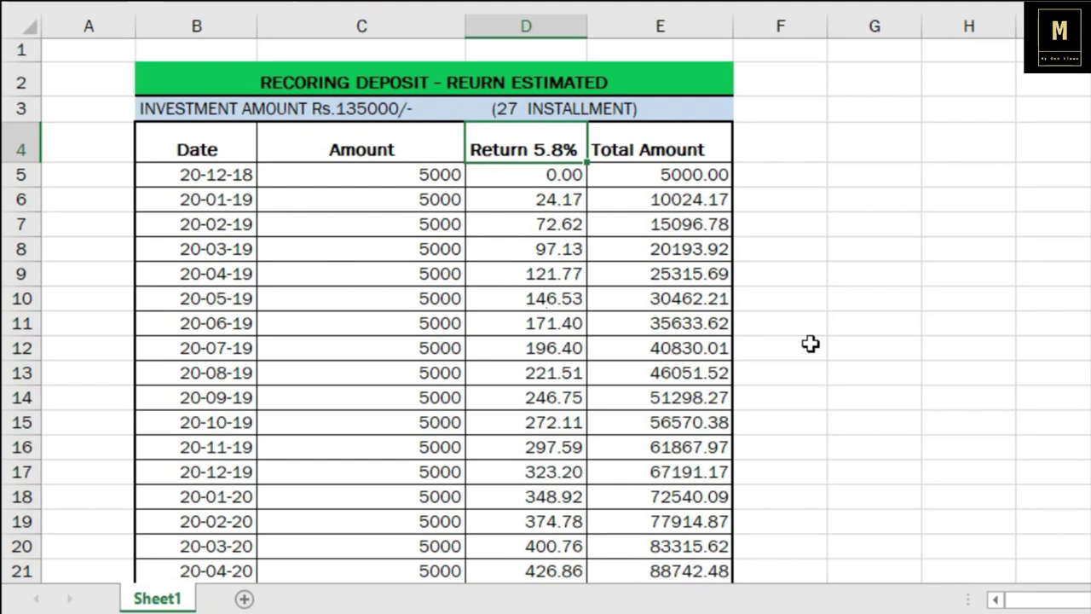
{"action": "scroll", "coordinate": [809, 344], "scroll_direction": "down", "scroll_amount": 1}
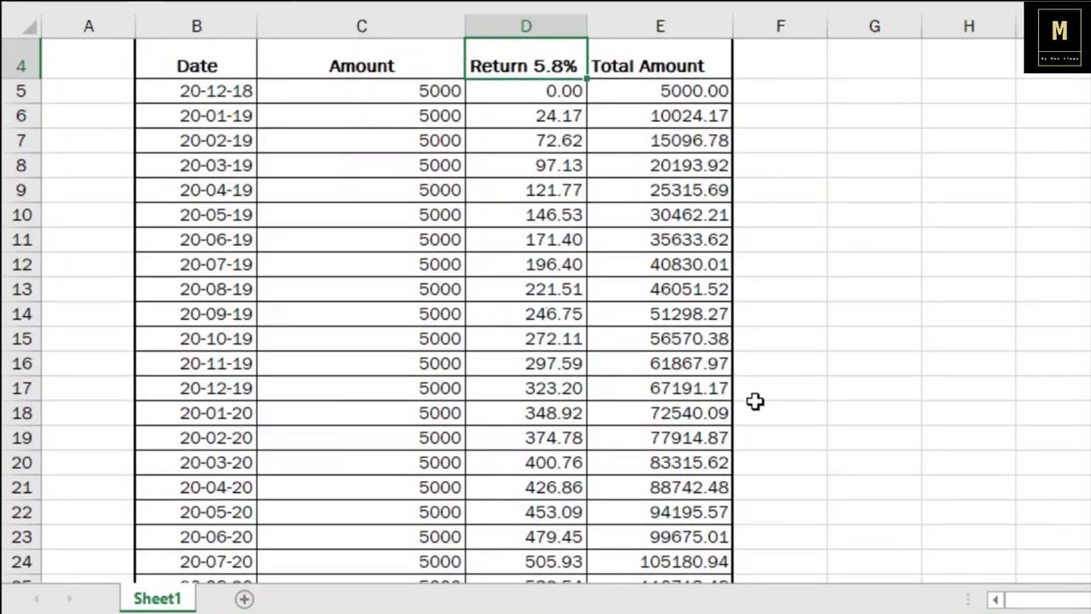
{"action": "scroll", "coordinate": [755, 397], "scroll_direction": "up", "scroll_amount": 1}
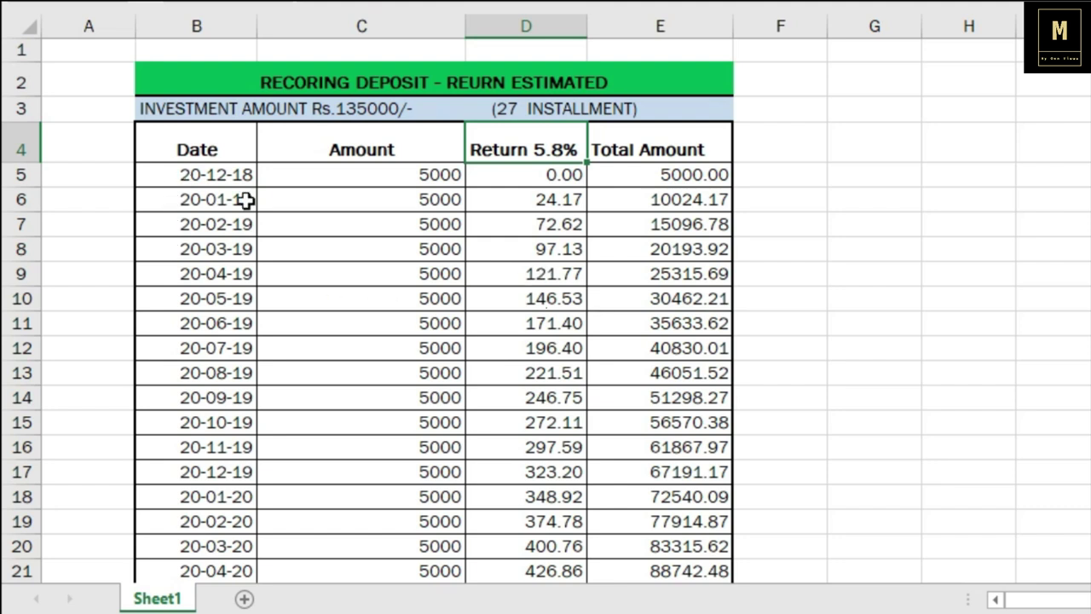
{"action": "left_click", "coordinate": [384, 184]}
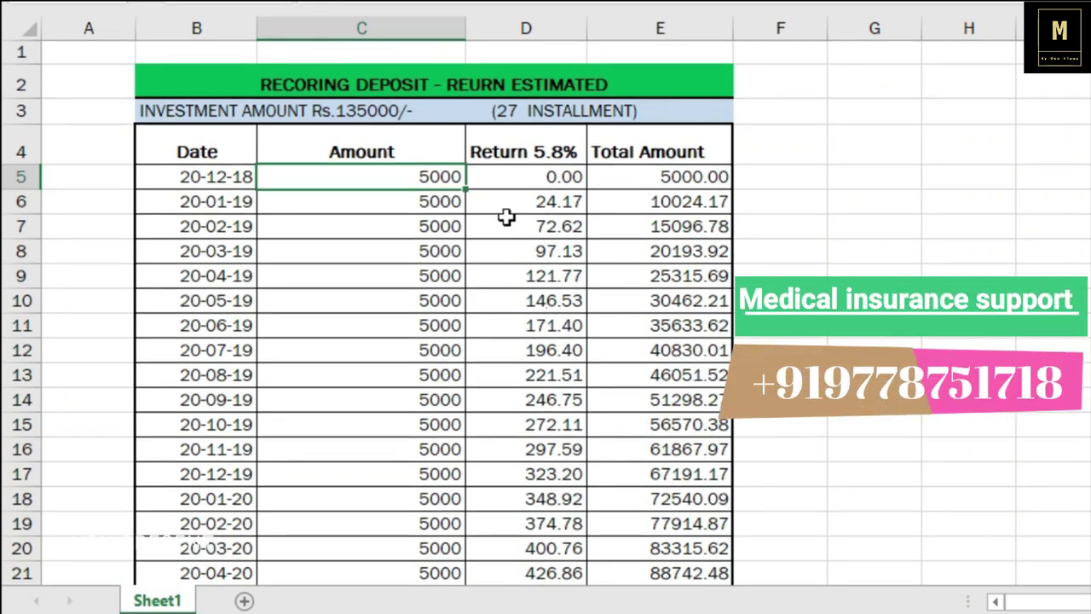
{"action": "left_click", "coordinate": [761, 182]}
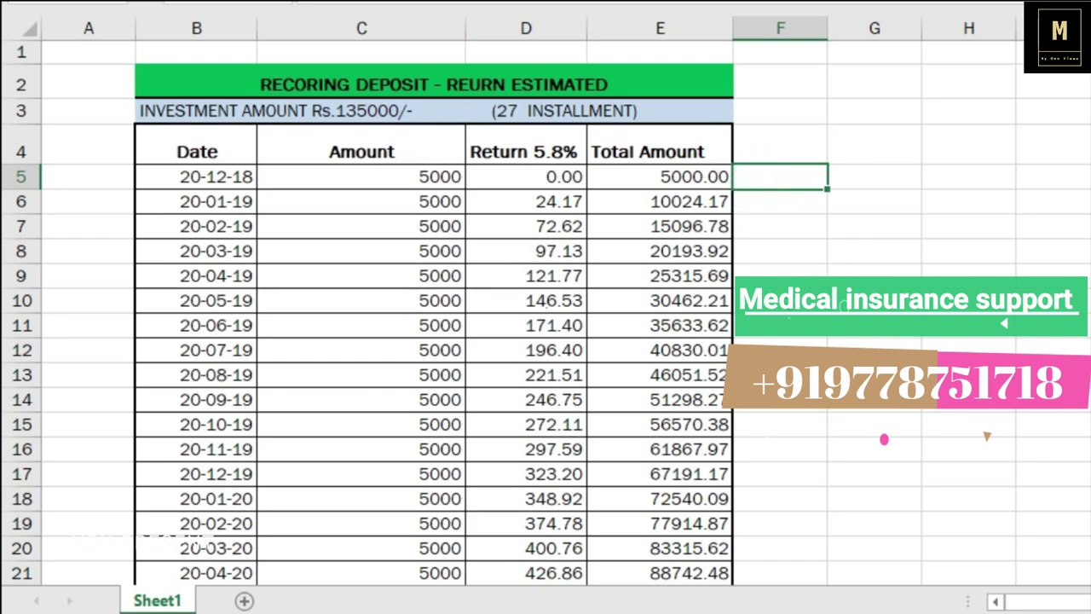
Examine the recurring deposit summary in row 32, checking the invested amount, the return and the total amount cells.
{"action": "scroll", "coordinate": [195, 415], "scroll_direction": "down", "scroll_amount": 5}
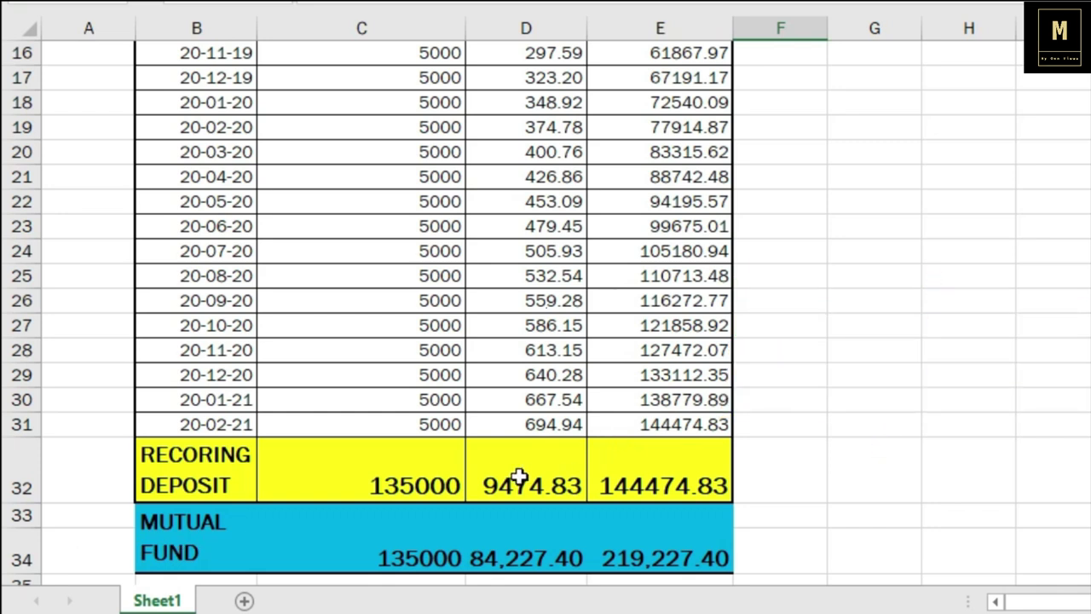
{"action": "left_click", "coordinate": [413, 465]}
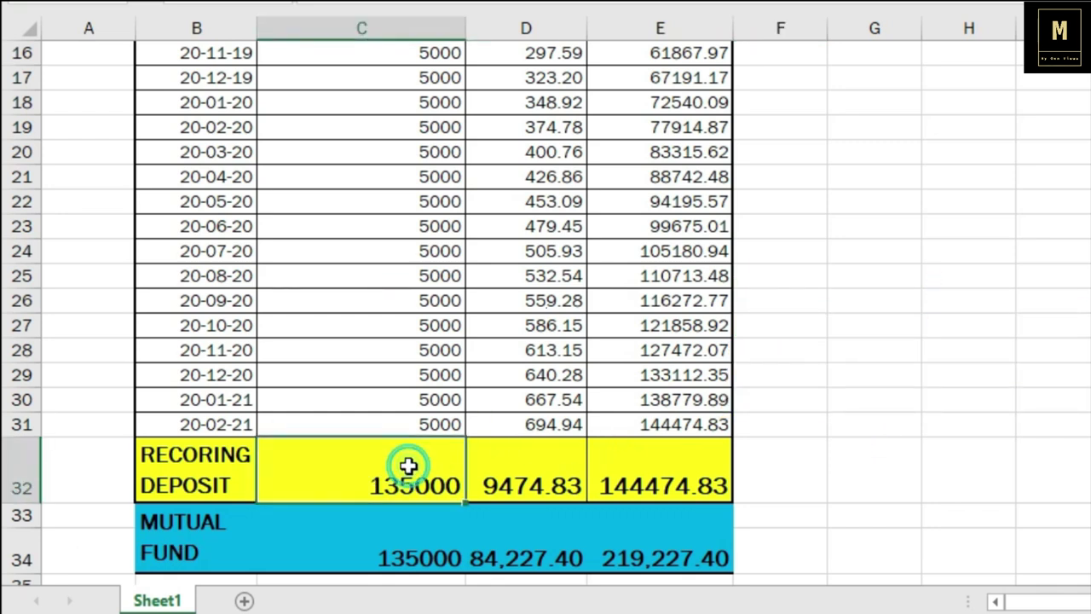
{"action": "left_click", "coordinate": [530, 490]}
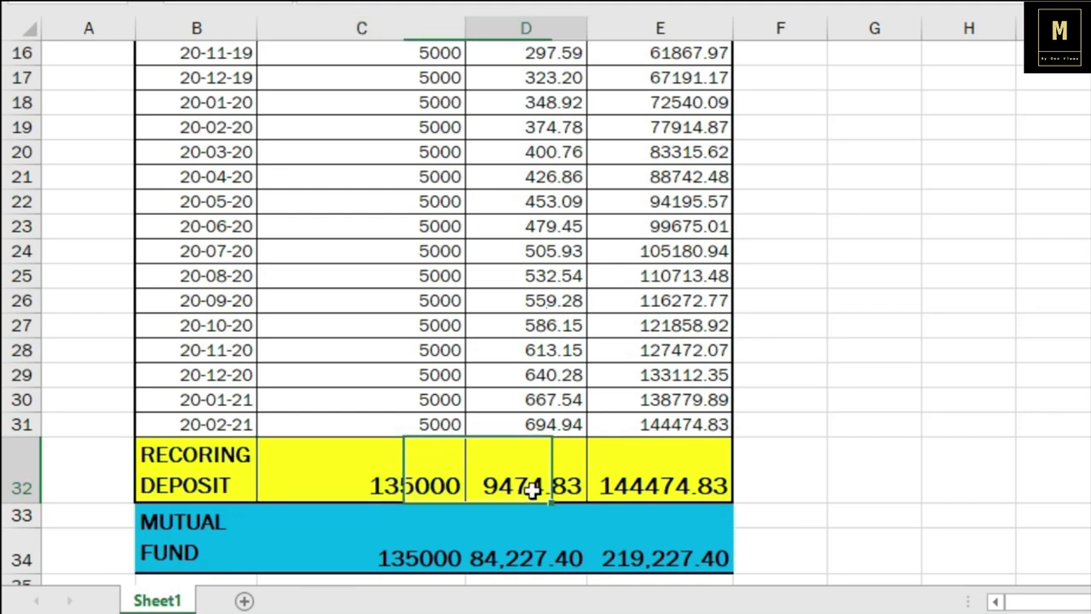
{"action": "left_click", "coordinate": [645, 482]}
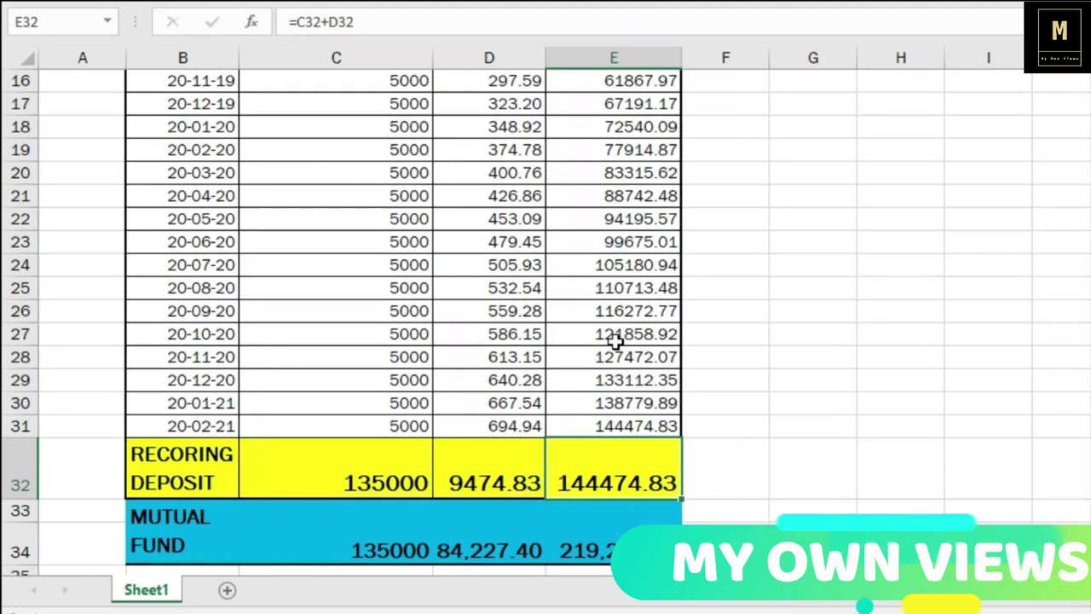
Look back over the monthly instalments and check the mutual fund row's invested amount, return and total for comparison.
{"action": "scroll", "coordinate": [664, 331], "scroll_direction": "up", "scroll_amount": 2}
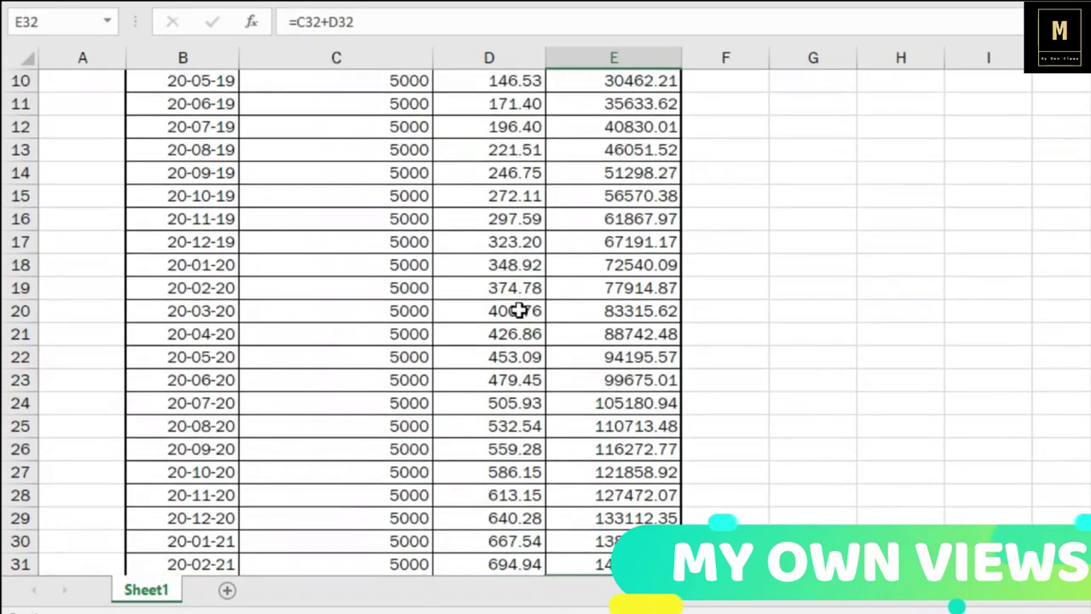
{"action": "scroll", "coordinate": [427, 334], "scroll_direction": "up", "scroll_amount": 1}
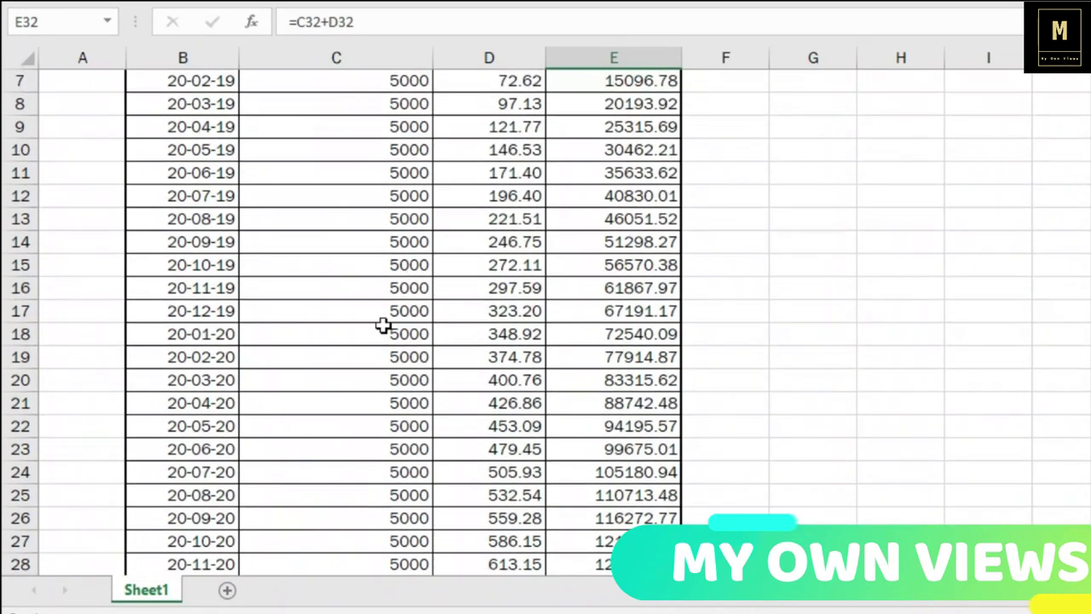
{"action": "scroll", "coordinate": [360, 353], "scroll_direction": "down", "scroll_amount": 2}
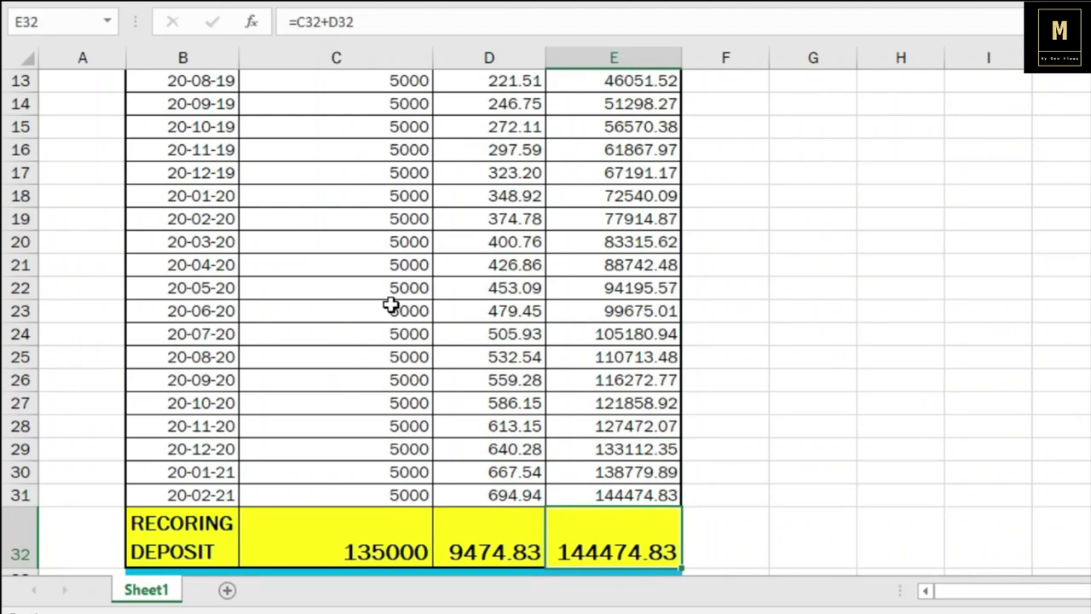
{"action": "scroll", "coordinate": [381, 320], "scroll_direction": "down", "scroll_amount": 2}
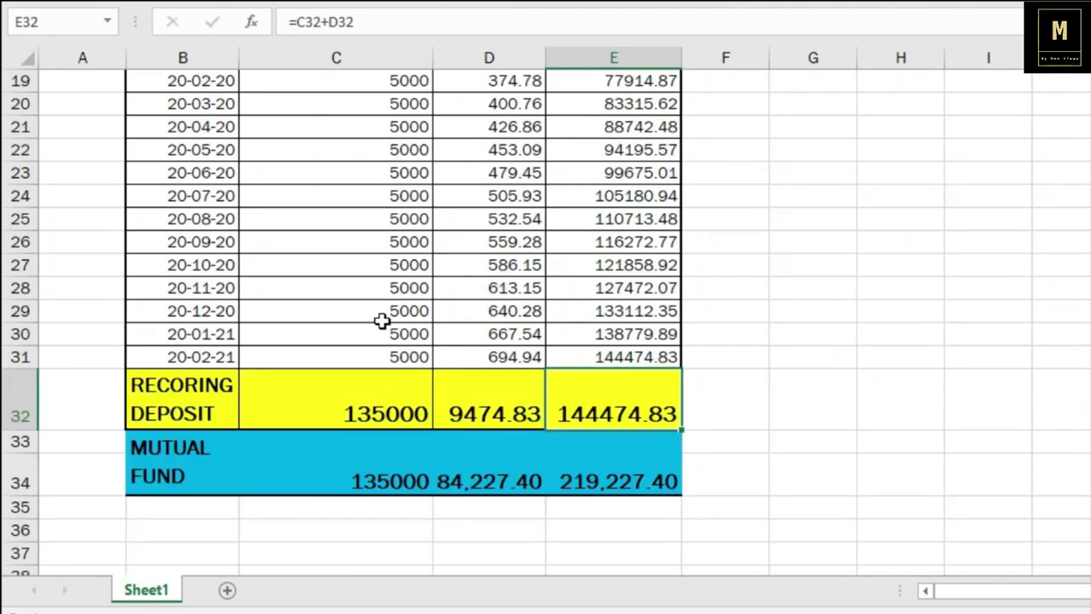
{"action": "scroll", "coordinate": [380, 321], "scroll_direction": "down", "scroll_amount": 2}
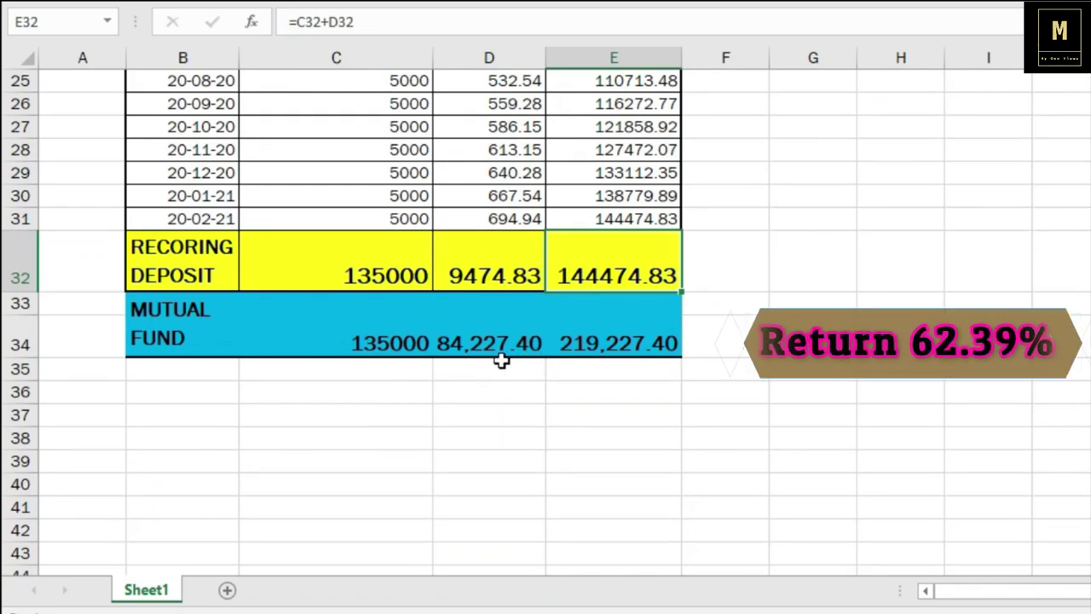
{"action": "left_click", "coordinate": [325, 357]}
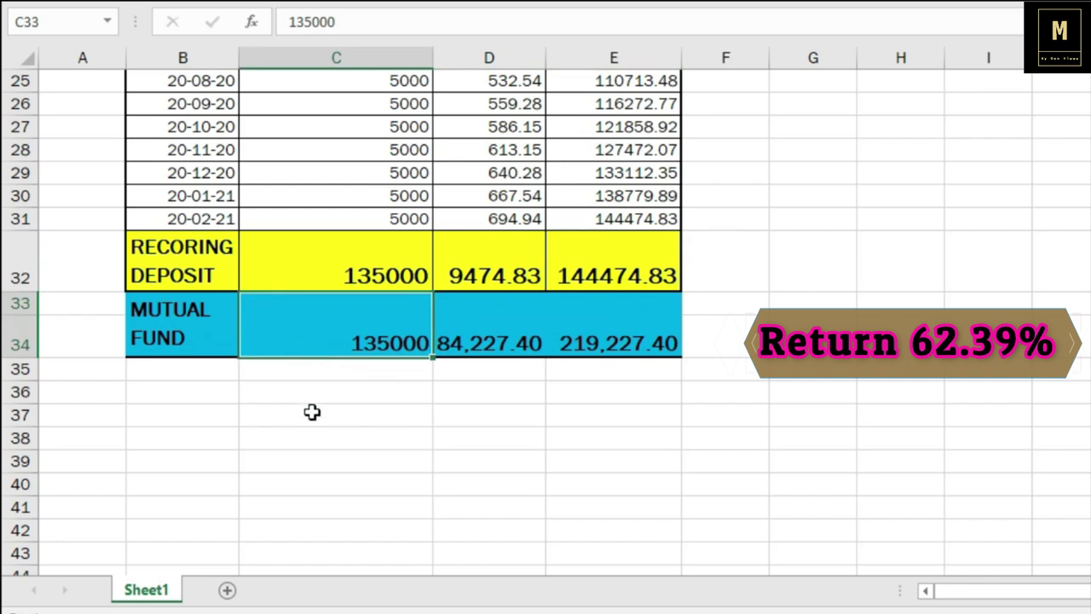
{"action": "key", "text": "Right"}
{"action": "key", "text": "Right"}
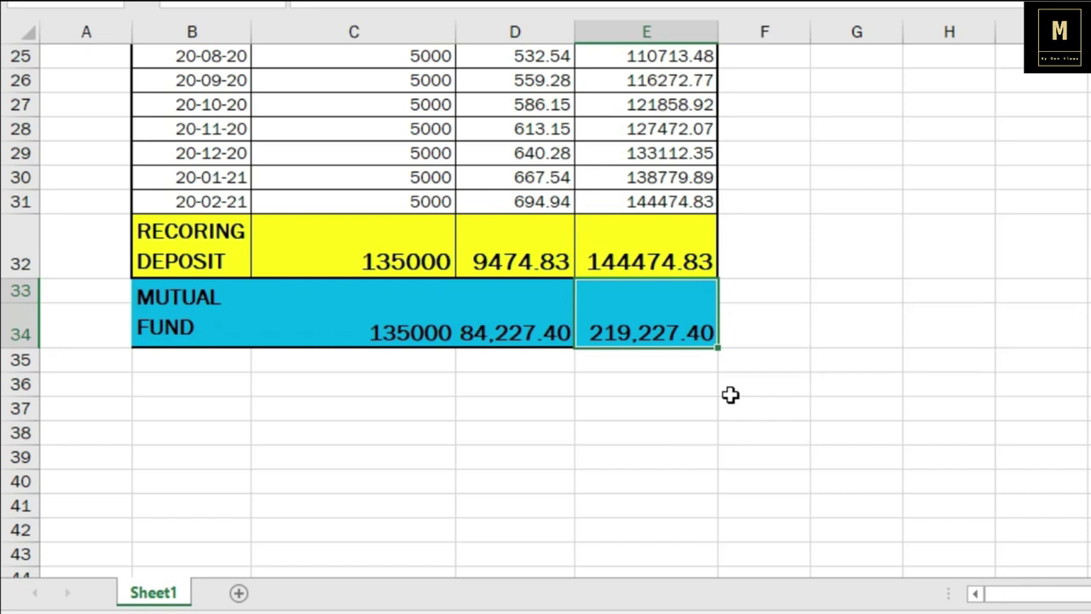
Recheck the deposit schedule from its heading down to the recurring deposit and mutual fund summary rows.
{"action": "scroll", "coordinate": [731, 393], "scroll_direction": "up", "scroll_amount": 2}
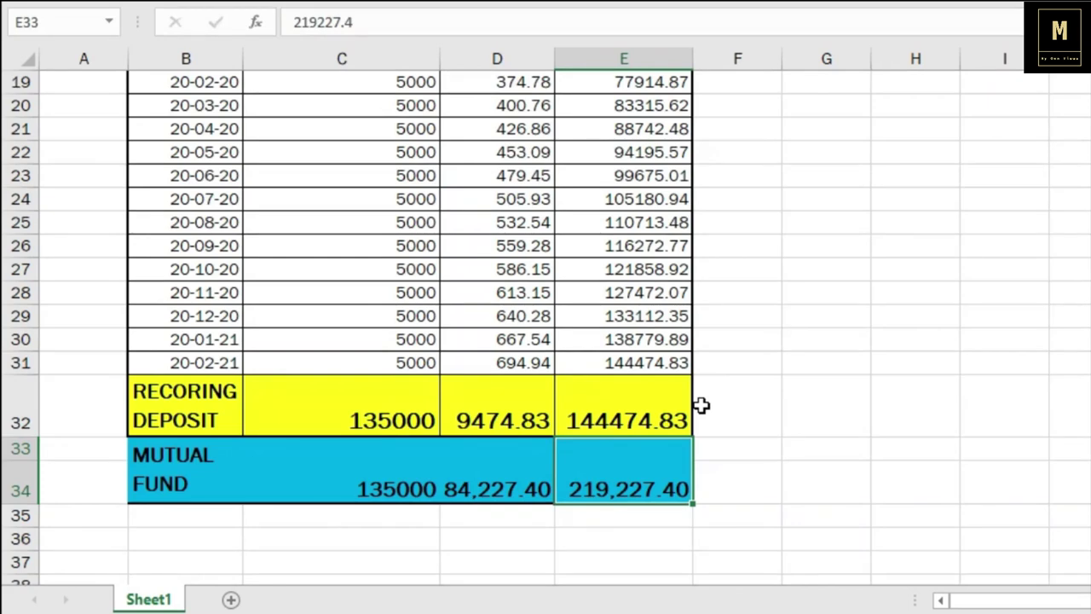
{"action": "scroll", "coordinate": [700, 406], "scroll_direction": "up", "scroll_amount": 6}
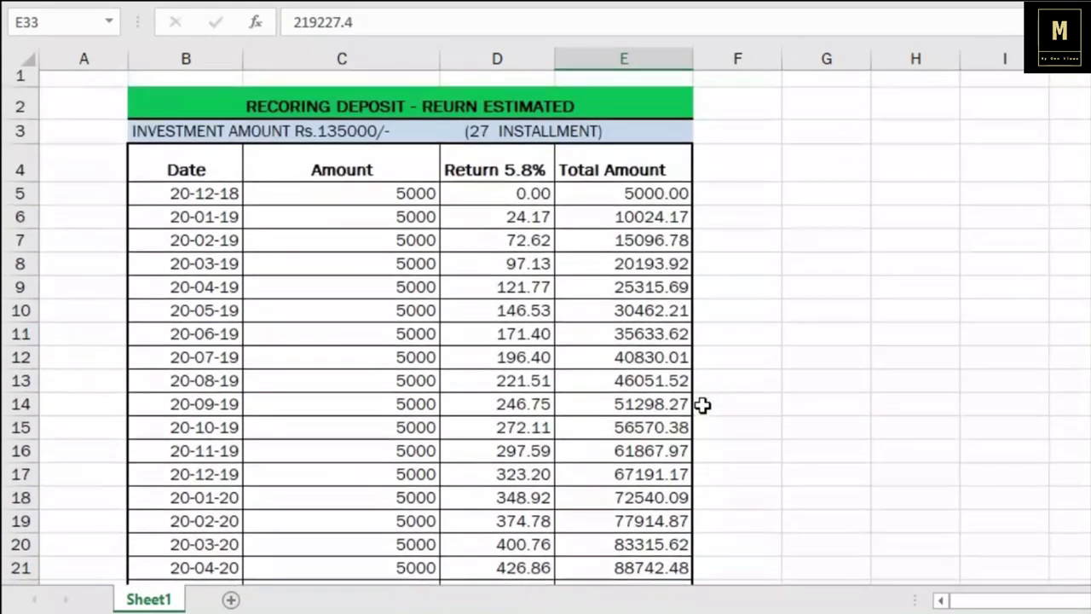
{"action": "scroll", "coordinate": [701, 405], "scroll_direction": "up", "scroll_amount": 1}
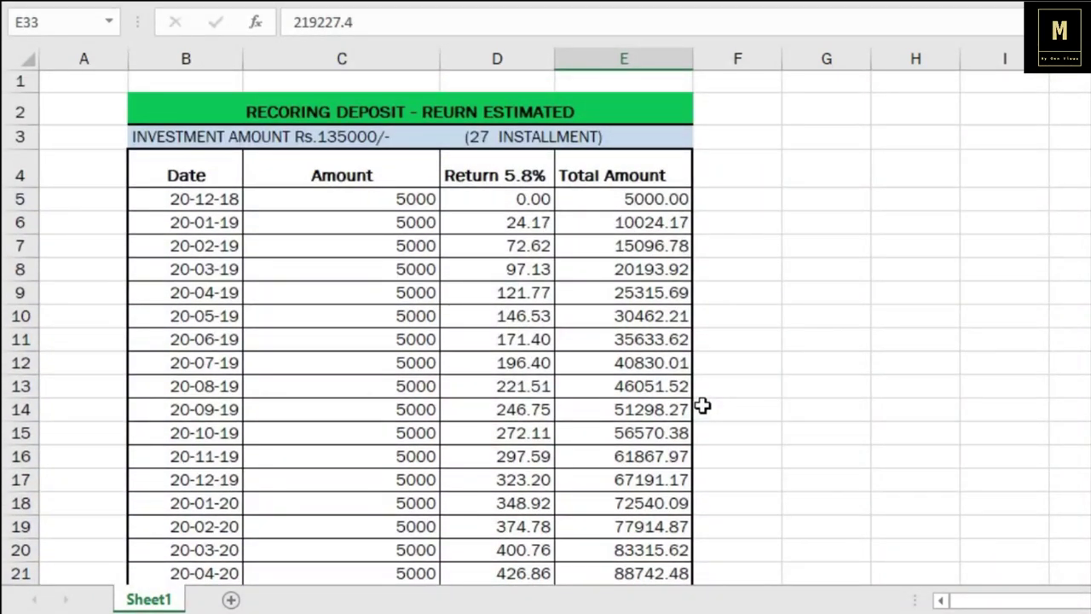
{"action": "scroll", "coordinate": [701, 405], "scroll_direction": "down", "scroll_amount": 6}
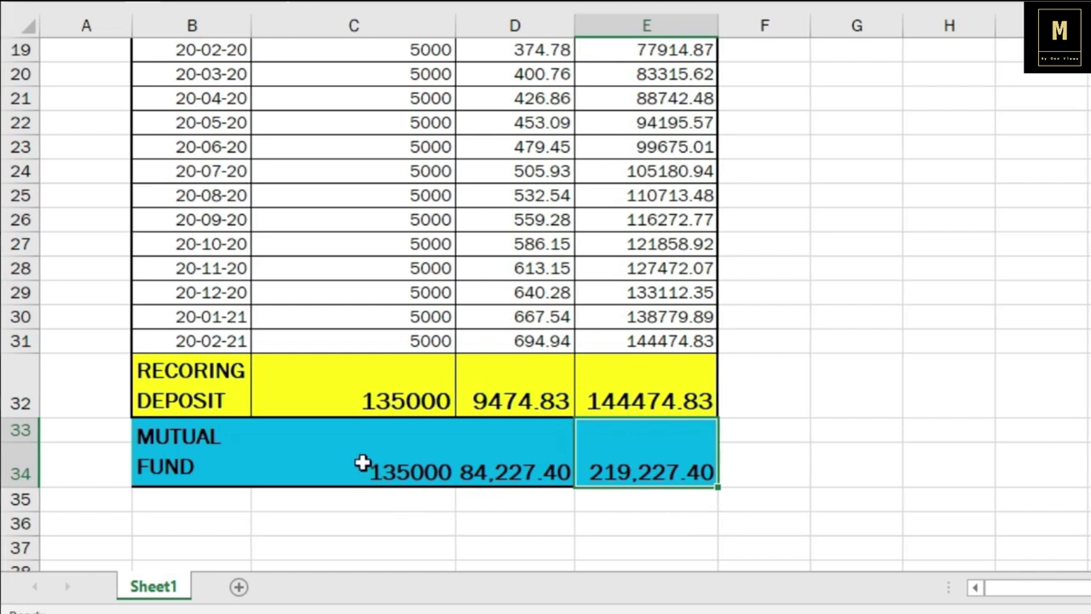
{"action": "scroll", "coordinate": [635, 443], "scroll_direction": "up", "scroll_amount": 1}
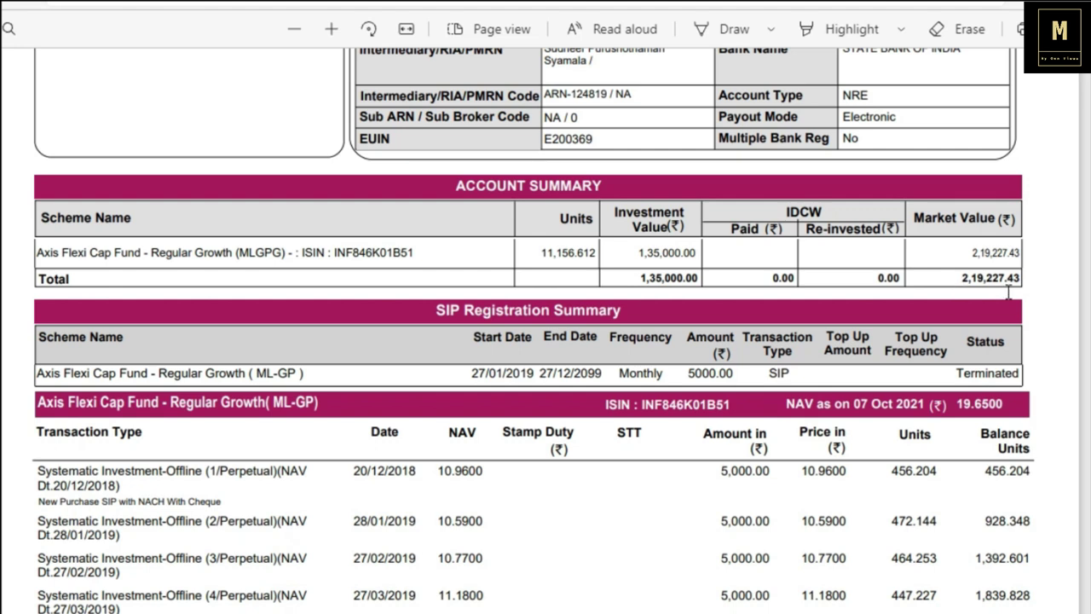
In the Axis Mutual Fund PDF statement, read the SIP registration summary and the first ten instalments' NAV, amounts and units.
{"action": "scroll", "coordinate": [956, 298], "scroll_direction": "down", "scroll_amount": 2}
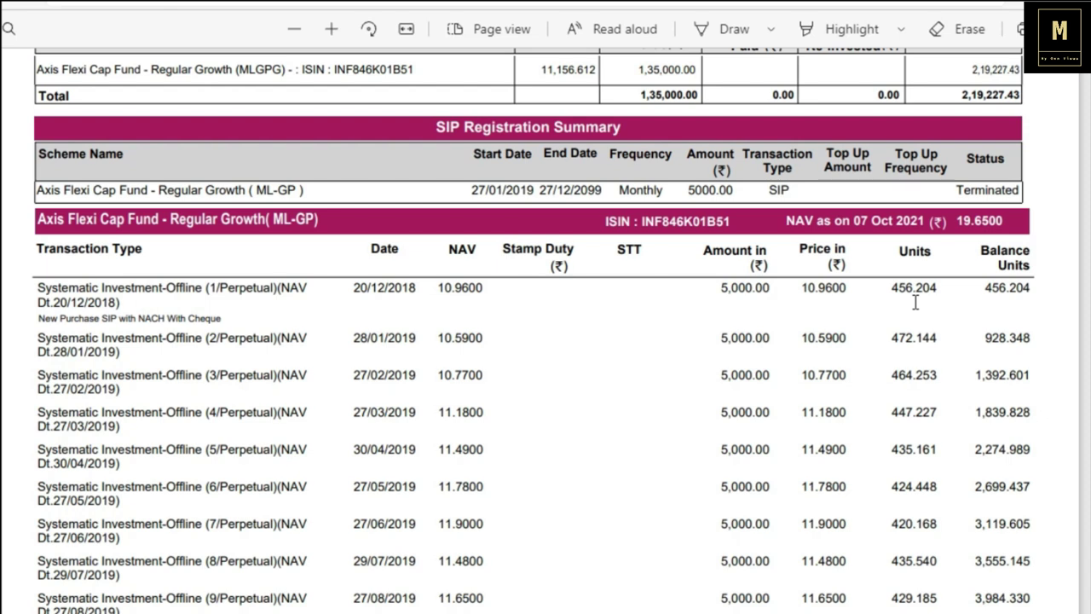
{"action": "scroll", "coordinate": [369, 326], "scroll_direction": "down", "scroll_amount": 2}
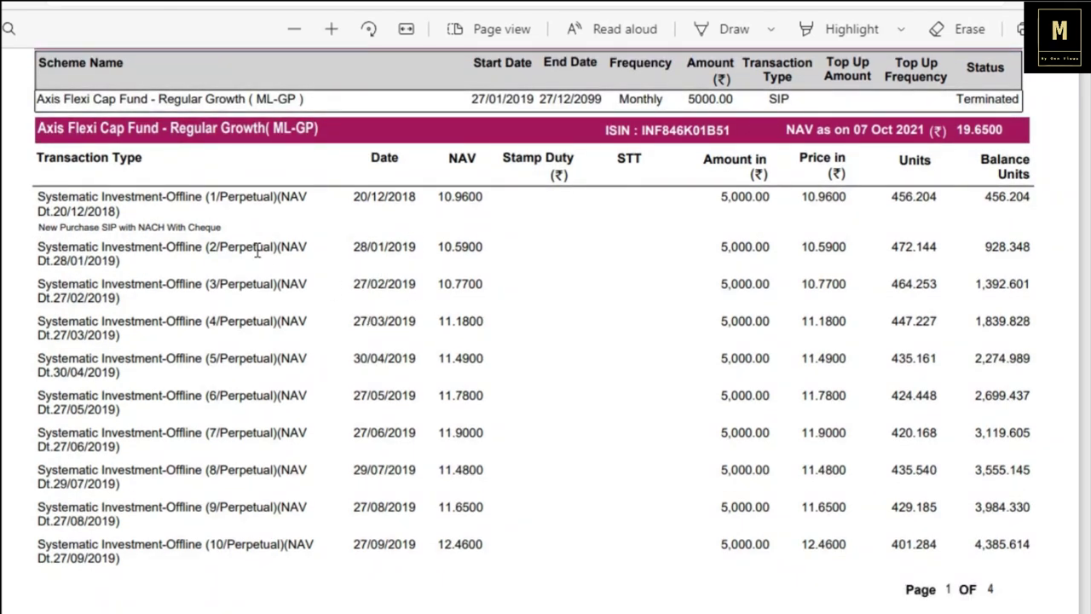
{"action": "scroll", "coordinate": [744, 292], "scroll_direction": "down", "scroll_amount": 2}
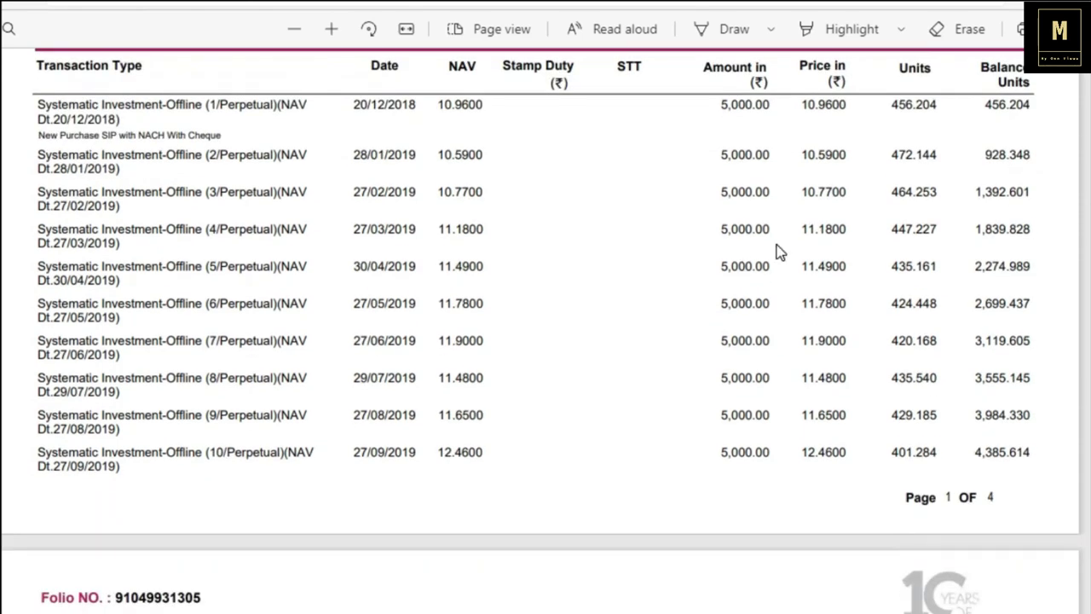
{"action": "scroll", "coordinate": [685, 284], "scroll_direction": "up", "scroll_amount": 2}
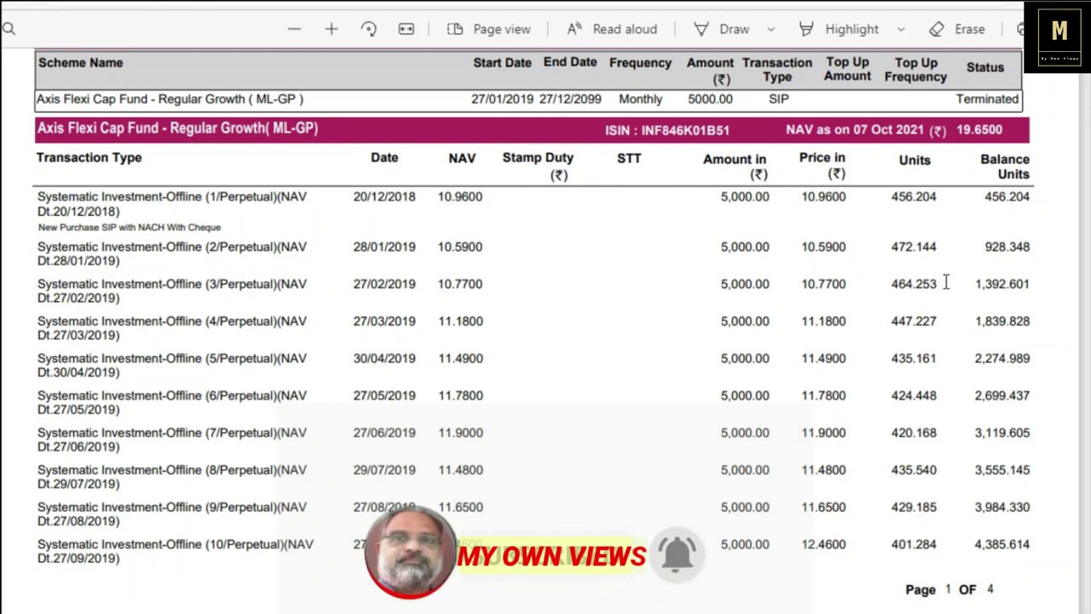
{"action": "scroll", "coordinate": [862, 245], "scroll_direction": "down", "scroll_amount": 2}
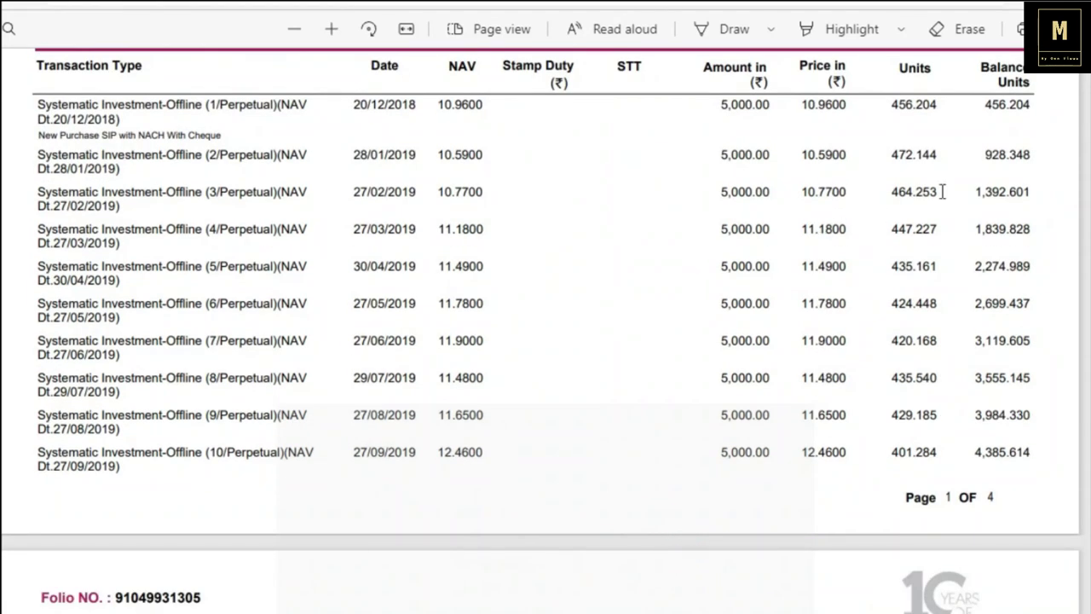
{"action": "scroll", "coordinate": [905, 223], "scroll_direction": "down", "scroll_amount": 2}
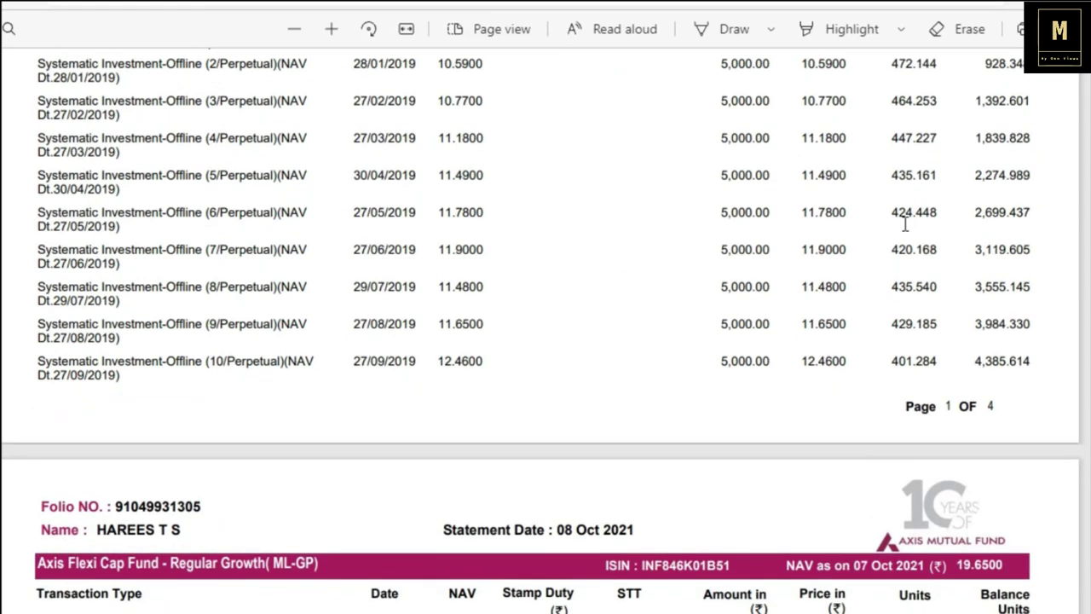
Read the statement's remaining instalments through the 27th on page 2, and return to the SIP registration summary on page 1.
{"action": "scroll", "coordinate": [905, 223], "scroll_direction": "down", "scroll_amount": 13}
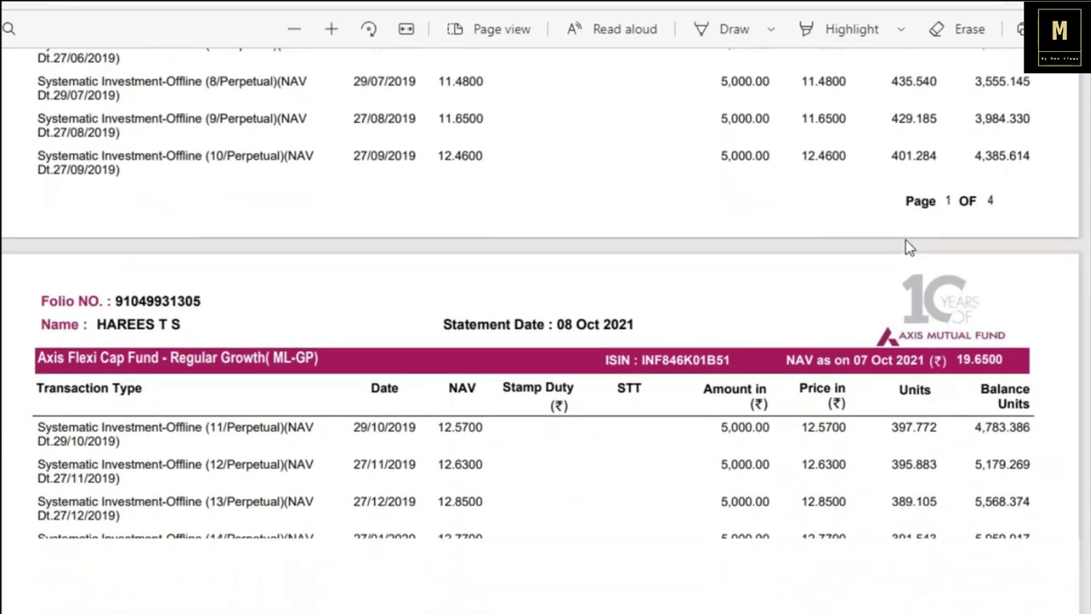
{"action": "scroll", "coordinate": [905, 245], "scroll_direction": "down", "scroll_amount": 12}
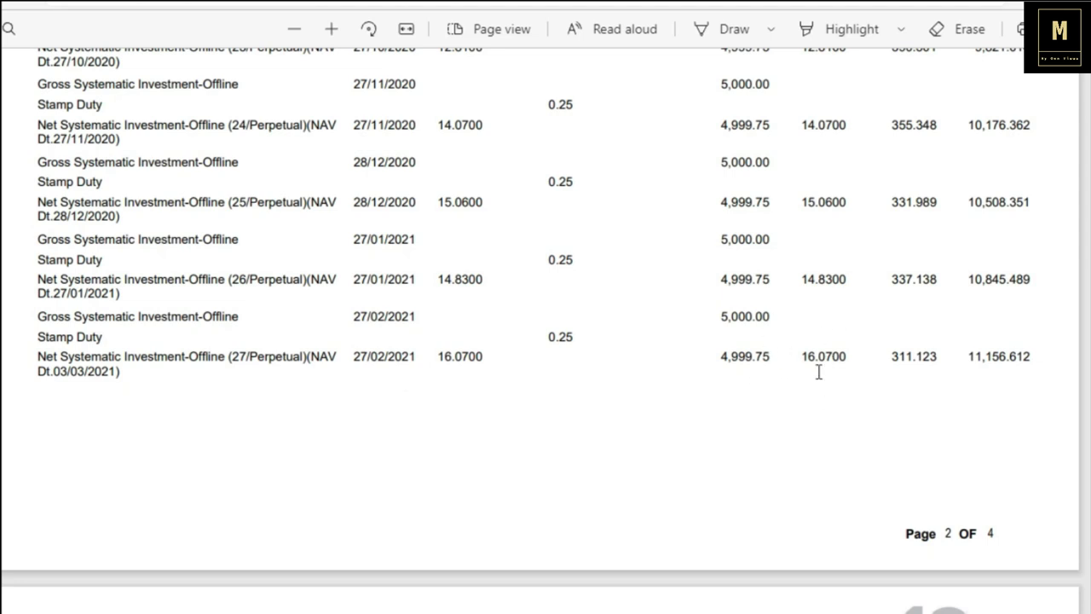
{"action": "scroll", "coordinate": [816, 381], "scroll_direction": "up", "scroll_amount": 2}
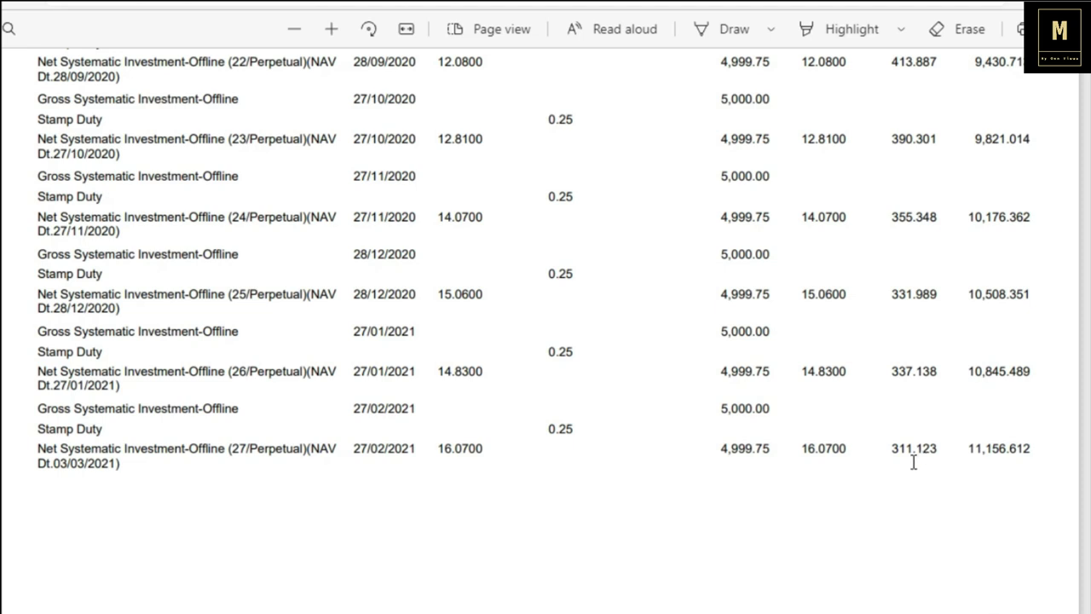
{"action": "scroll", "coordinate": [919, 458], "scroll_direction": "up", "scroll_amount": 15}
{"action": "scroll", "coordinate": [913, 461], "scroll_direction": "up", "scroll_amount": 5}
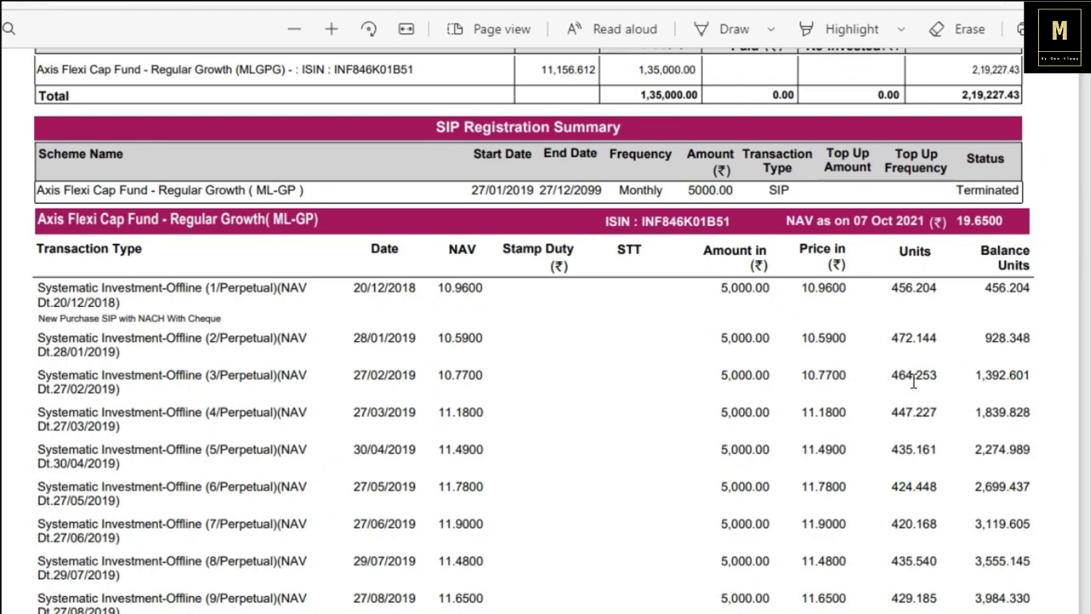
Review the statement's instalments on pages 1 and 2, continuing to the investment cost, market value and free units on page 3.
{"action": "scroll", "coordinate": [921, 392], "scroll_direction": "down", "scroll_amount": 1}
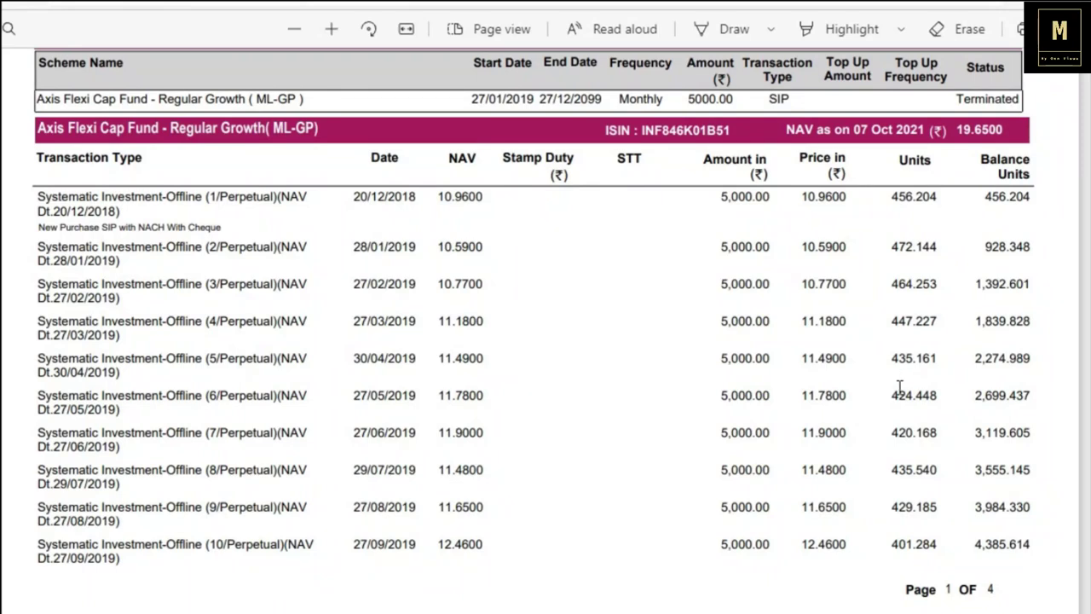
{"action": "scroll", "coordinate": [899, 387], "scroll_direction": "down", "scroll_amount": 2}
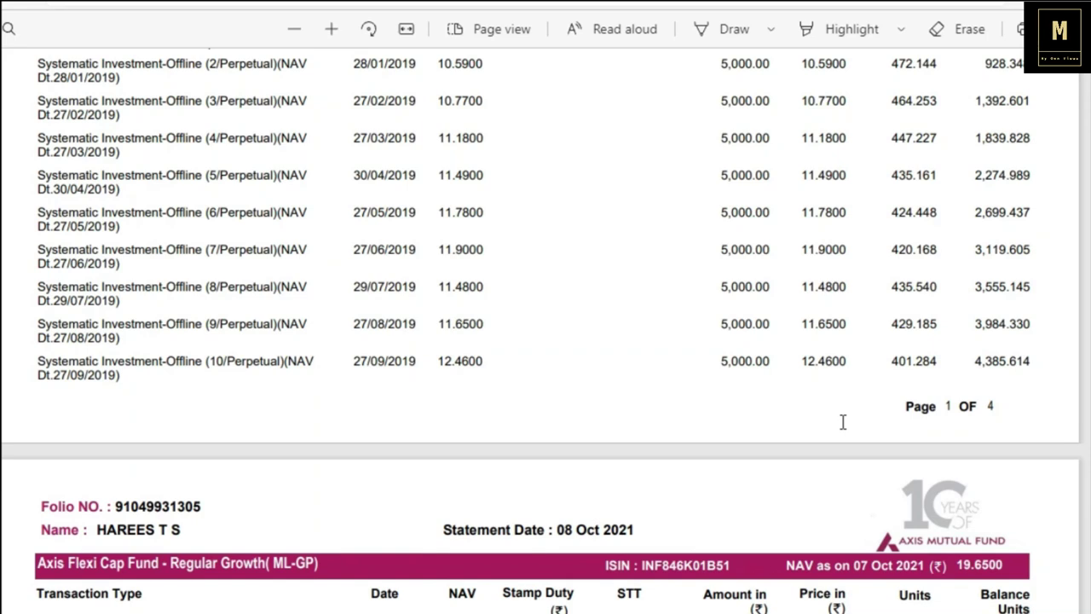
{"action": "scroll", "coordinate": [825, 464], "scroll_direction": "down", "scroll_amount": 1}
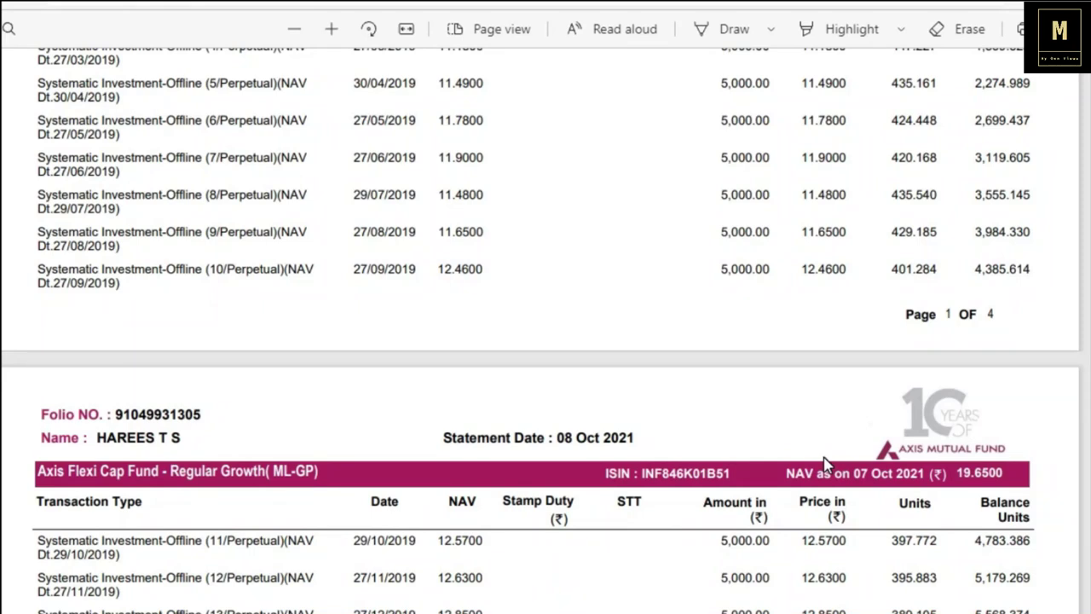
{"action": "scroll", "coordinate": [511, 418], "scroll_direction": "down", "scroll_amount": 2}
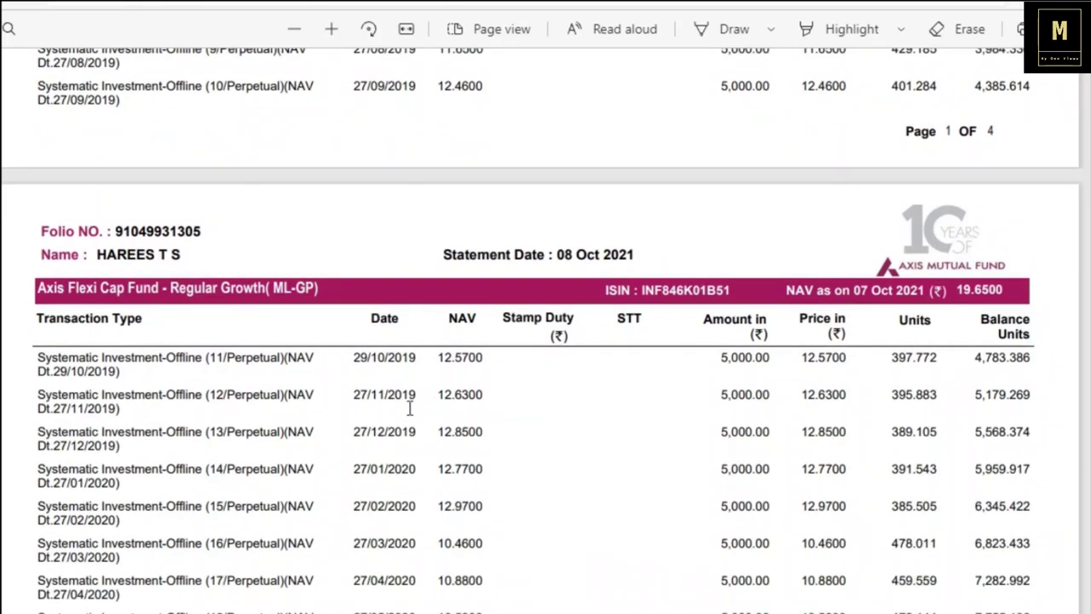
{"action": "scroll", "coordinate": [409, 409], "scroll_direction": "down", "scroll_amount": 3}
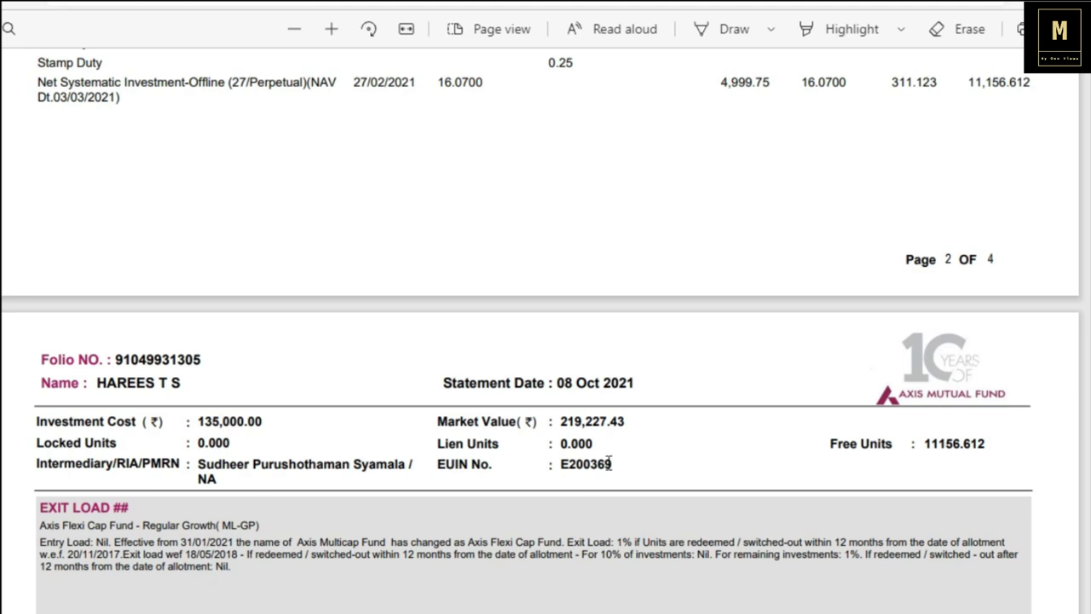
Switch to the Excel comparison sheet and compare the mutual fund row with the recurring deposit row, selecting the recurring deposit's return cell.
{"action": "key", "text": "alt+Tab"}
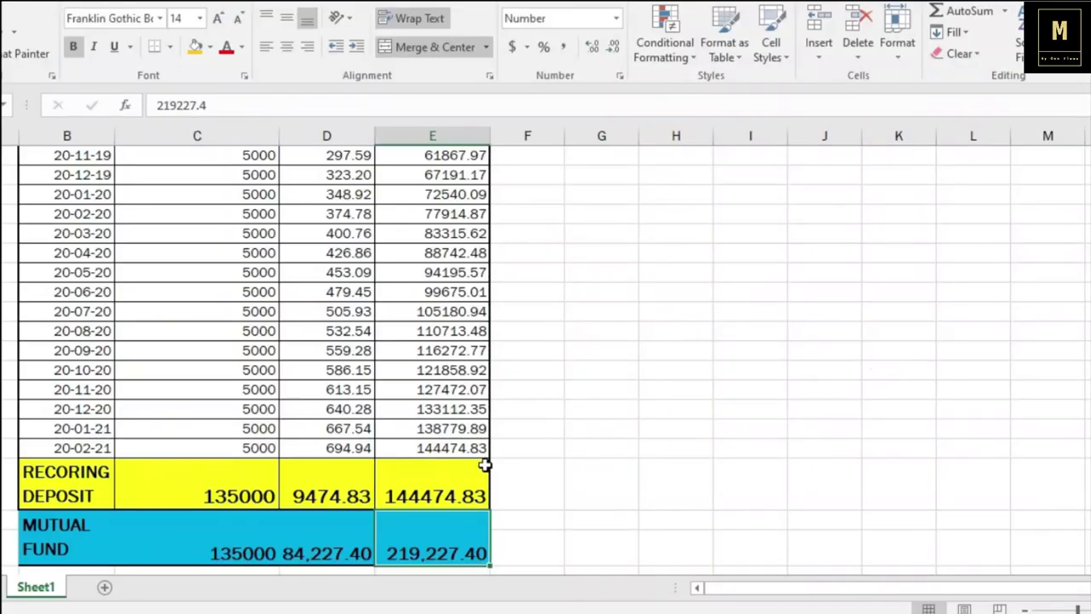
{"action": "scroll", "coordinate": [485, 452], "scroll_direction": "down", "scroll_amount": 2}
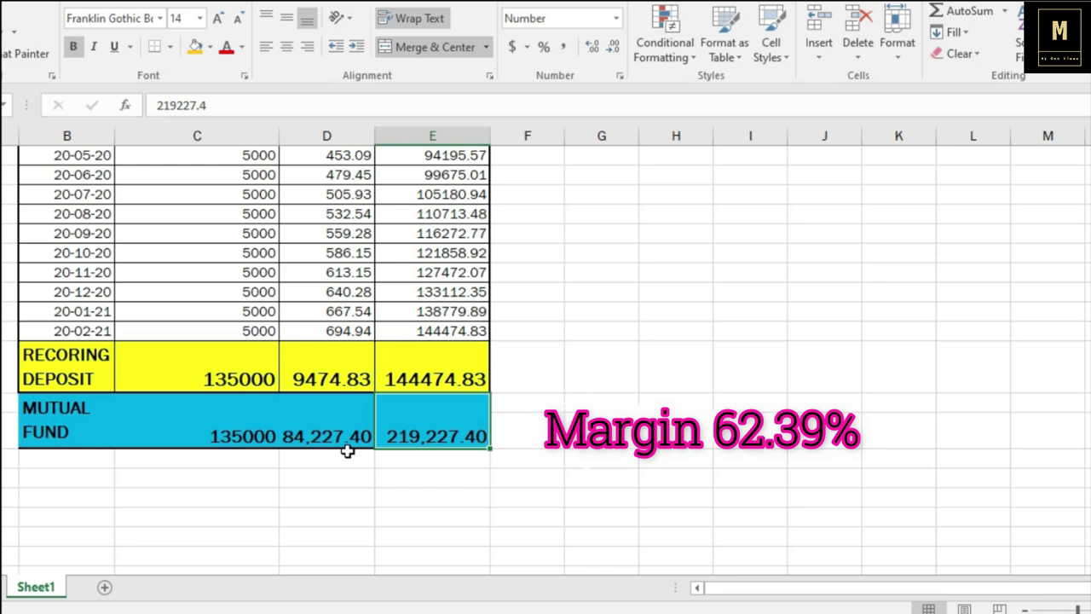
{"action": "scroll", "coordinate": [503, 351], "scroll_direction": "up", "scroll_amount": 7}
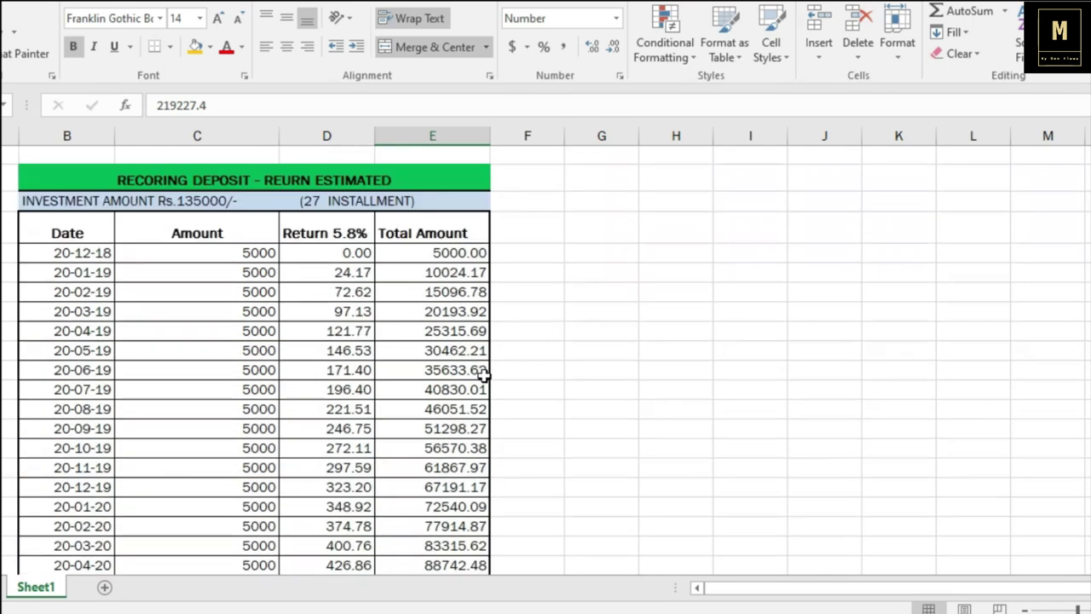
{"action": "scroll", "coordinate": [190, 327], "scroll_direction": "down", "scroll_amount": 5}
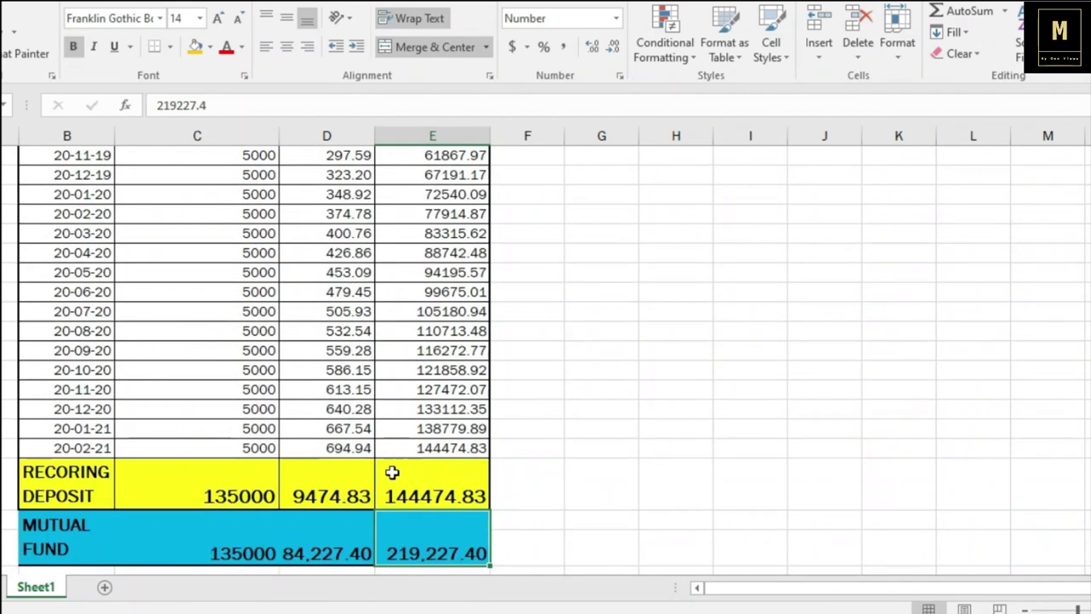
{"action": "left_click", "coordinate": [353, 497]}
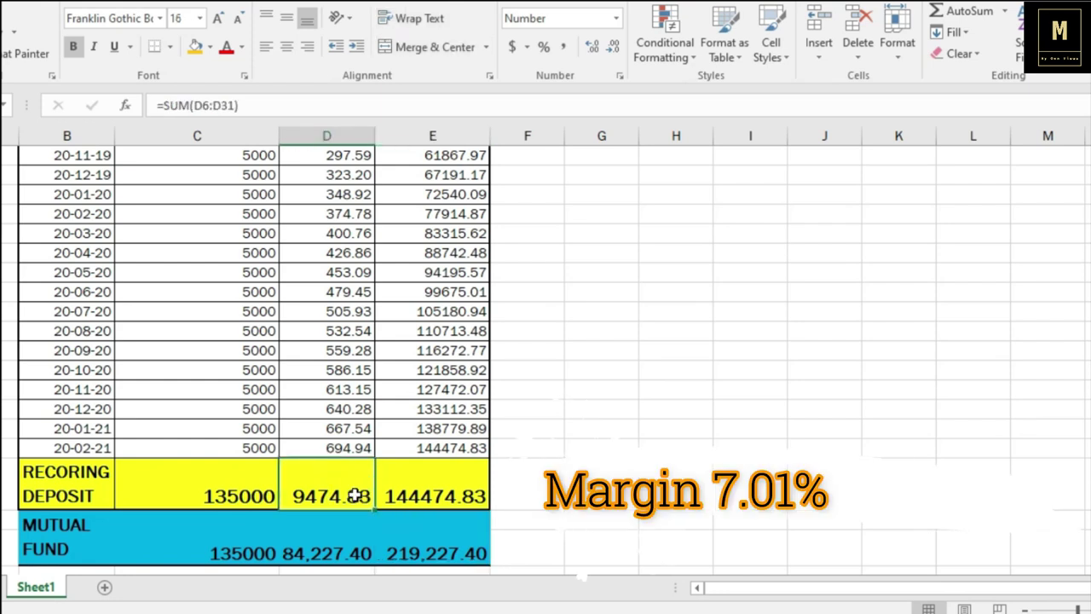
{"action": "scroll", "coordinate": [324, 503], "scroll_direction": "down", "scroll_amount": 1}
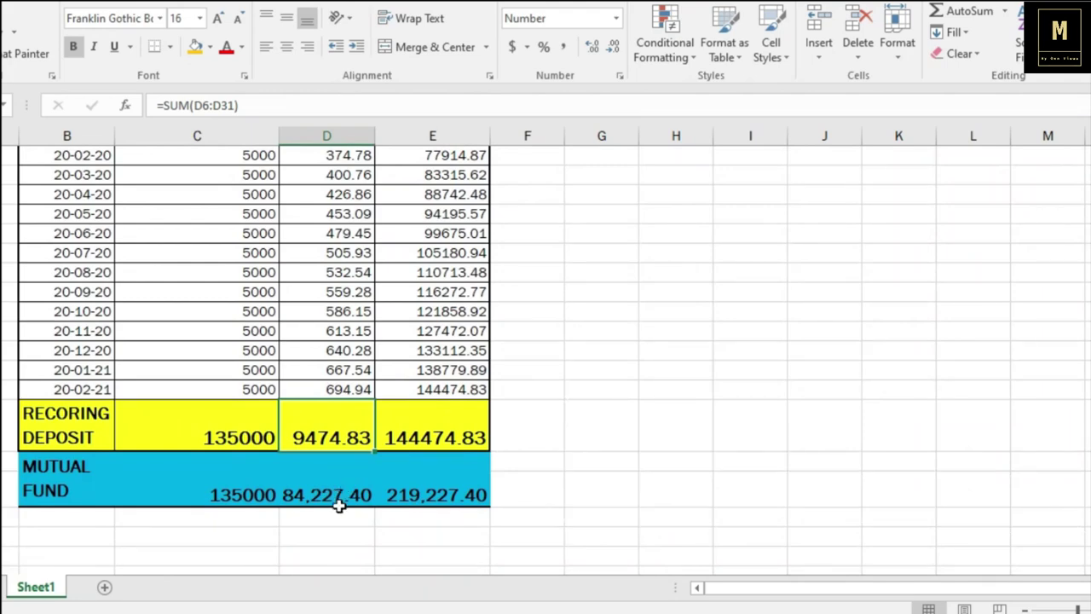
Review the deposit schedule from its heading to the summary rows and select the mutual fund's return cell to inspect its formula.
{"action": "scroll", "coordinate": [619, 460], "scroll_direction": "up", "scroll_amount": 2}
{"action": "scroll", "coordinate": [619, 460], "scroll_direction": "up", "scroll_amount": 5}
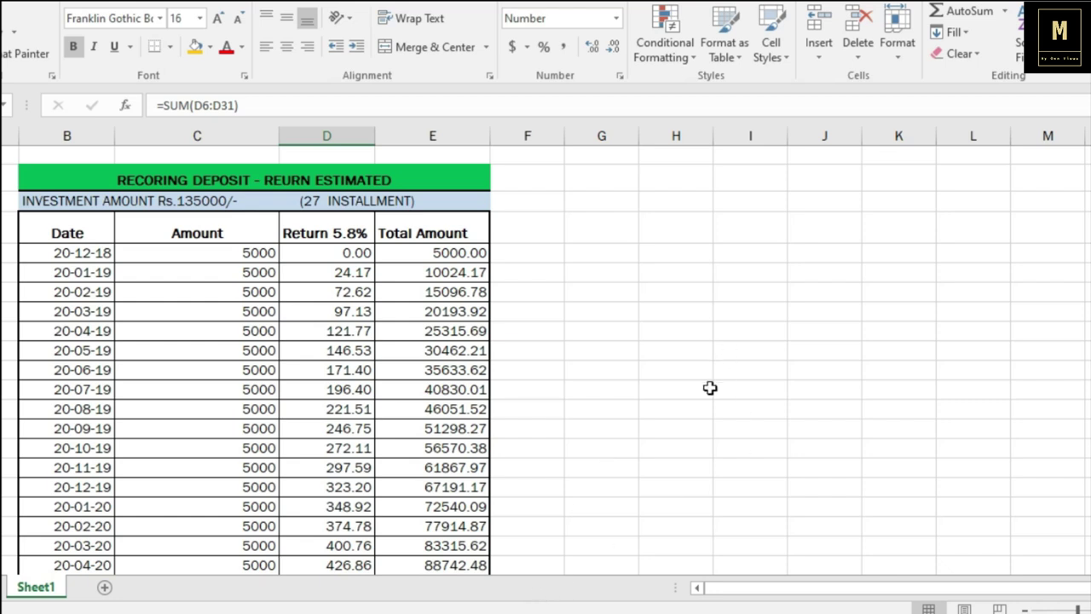
{"action": "scroll", "coordinate": [683, 410], "scroll_direction": "down", "scroll_amount": 1}
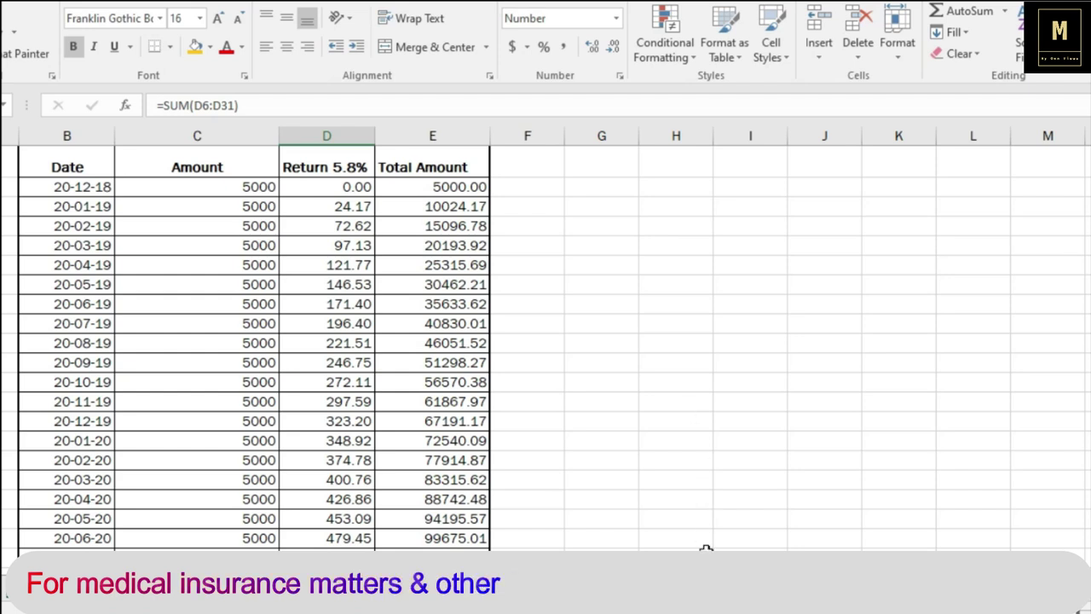
{"action": "scroll", "coordinate": [268, 371], "scroll_direction": "down", "scroll_amount": 4}
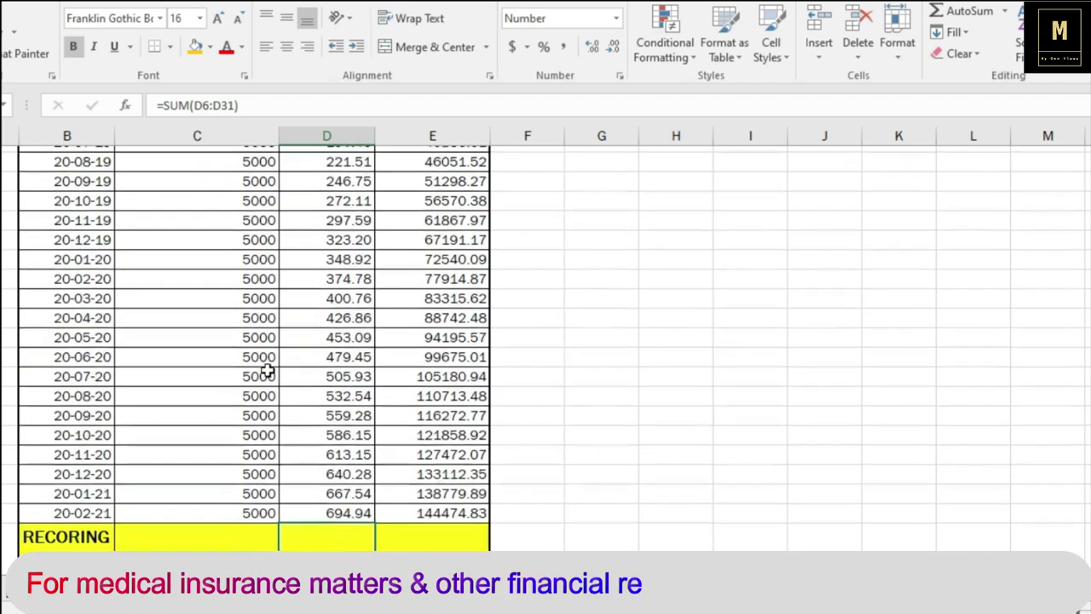
{"action": "scroll", "coordinate": [268, 372], "scroll_direction": "down", "scroll_amount": 2}
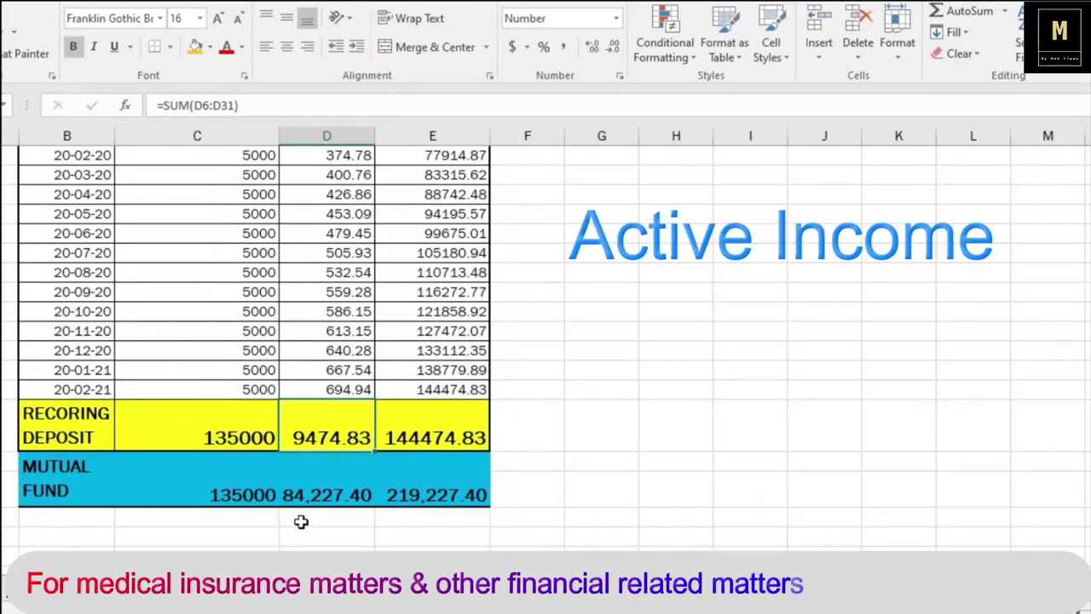
{"action": "left_click", "coordinate": [330, 478]}
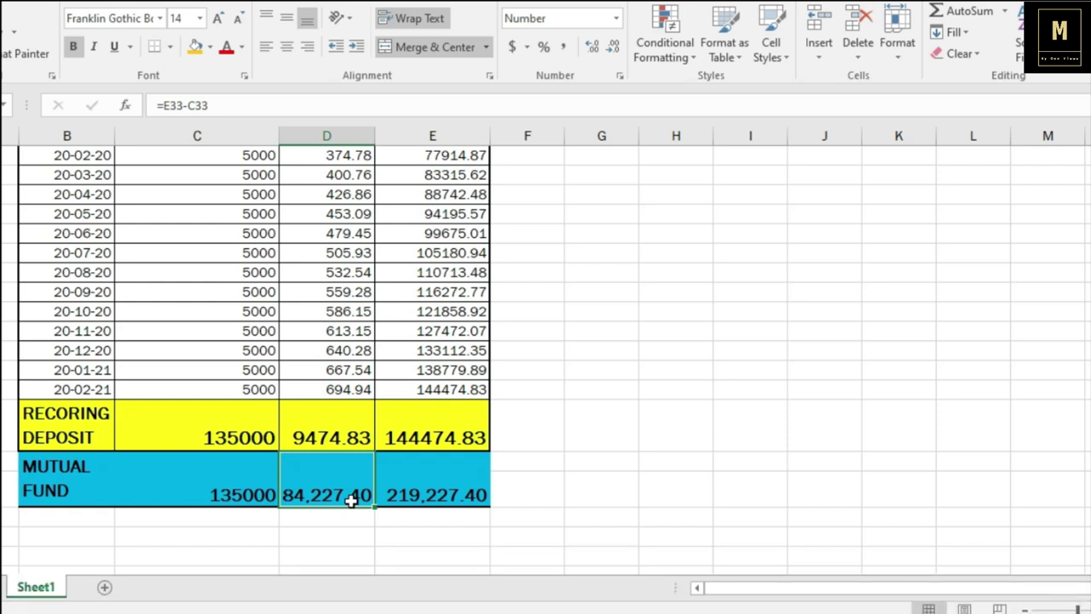
{"action": "scroll", "coordinate": [324, 452], "scroll_direction": "up", "scroll_amount": 4}
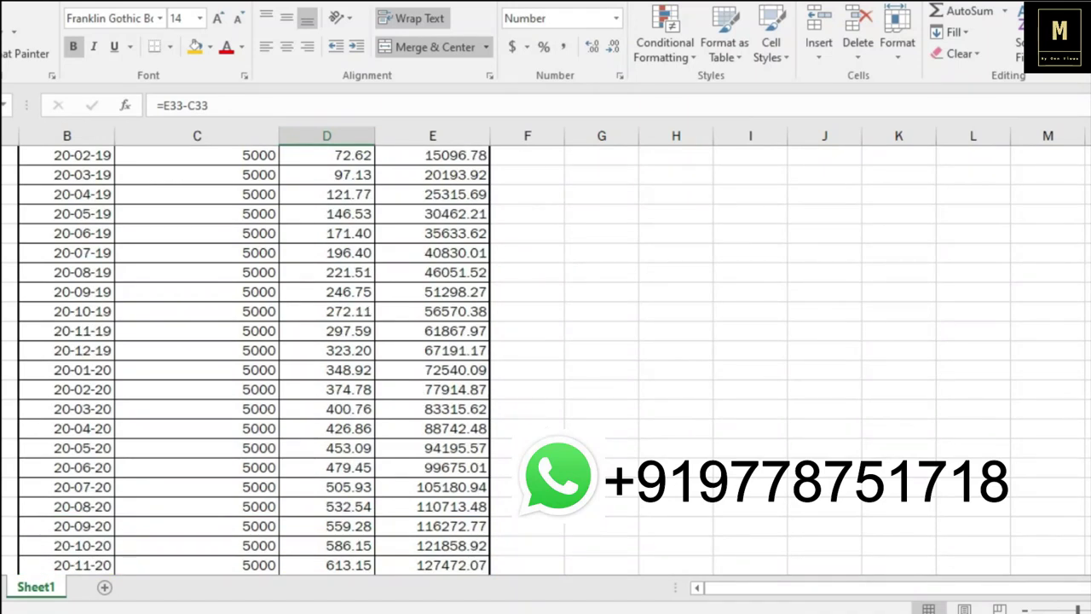
{"action": "scroll", "coordinate": [254, 358], "scroll_direction": "up", "scroll_amount": 3}
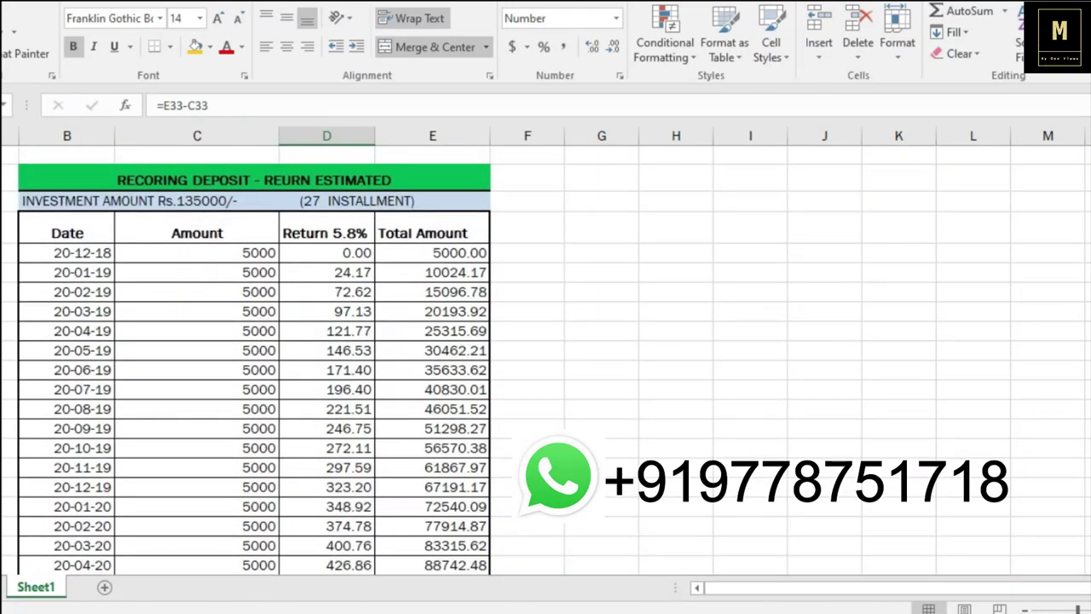
{"action": "scroll", "coordinate": [606, 456], "scroll_direction": "down", "scroll_amount": 2}
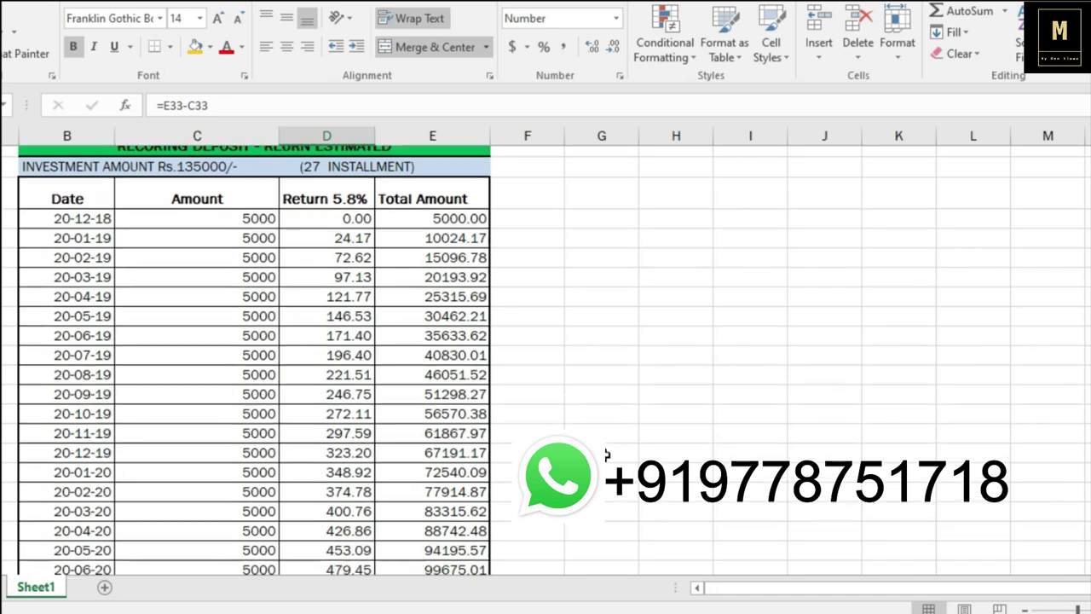
{"action": "scroll", "coordinate": [545, 358], "scroll_direction": "down", "scroll_amount": 1}
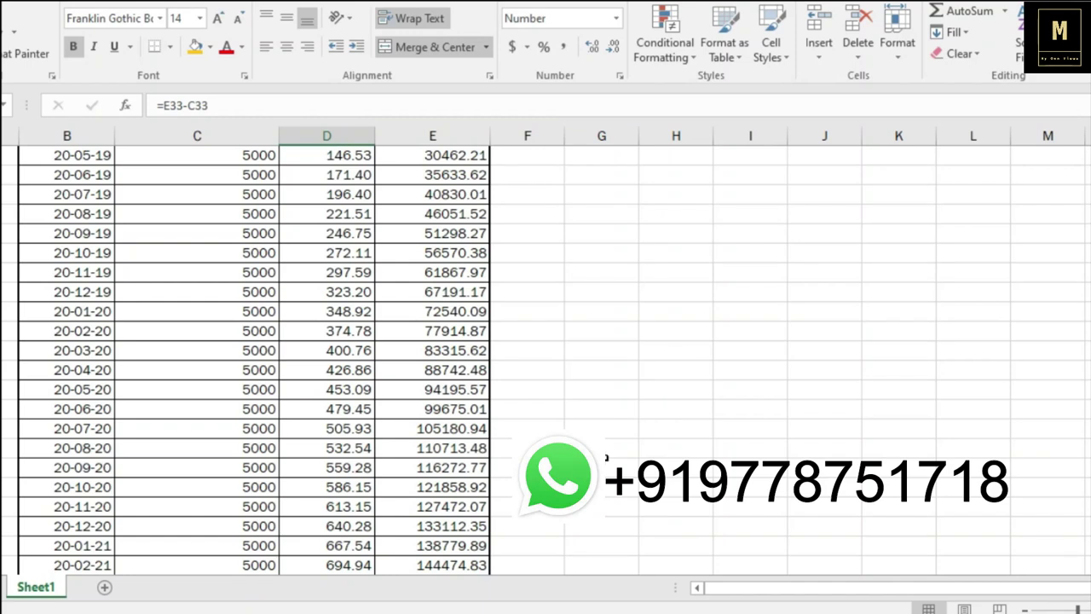
{"action": "scroll", "coordinate": [546, 358], "scroll_direction": "down", "scroll_amount": 1}
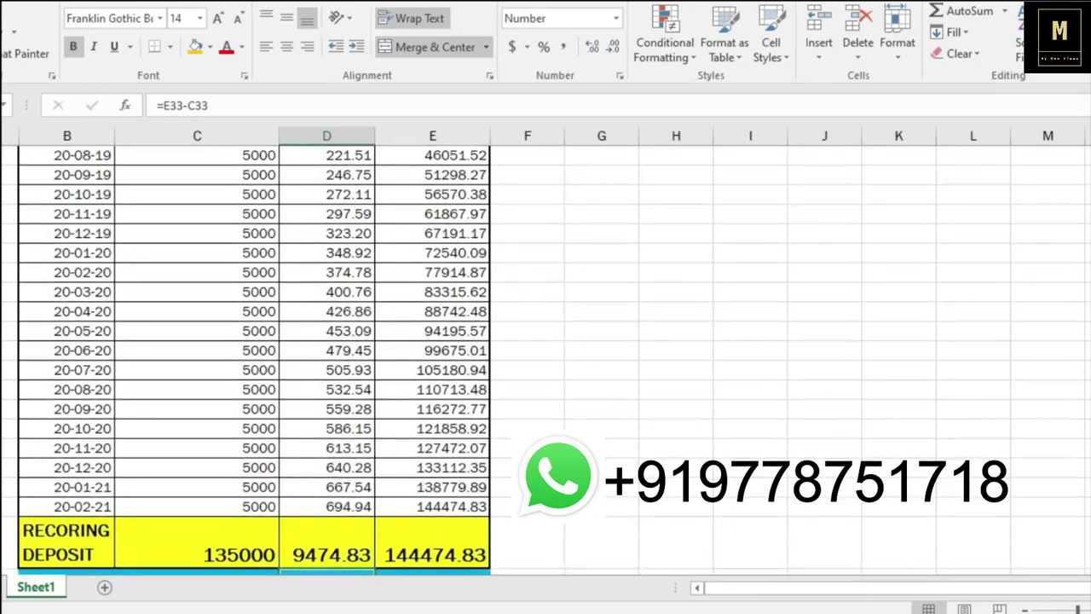
{"action": "scroll", "coordinate": [545, 358], "scroll_direction": "down", "scroll_amount": 1}
{"action": "scroll", "coordinate": [546, 358], "scroll_direction": "down", "scroll_amount": 1}
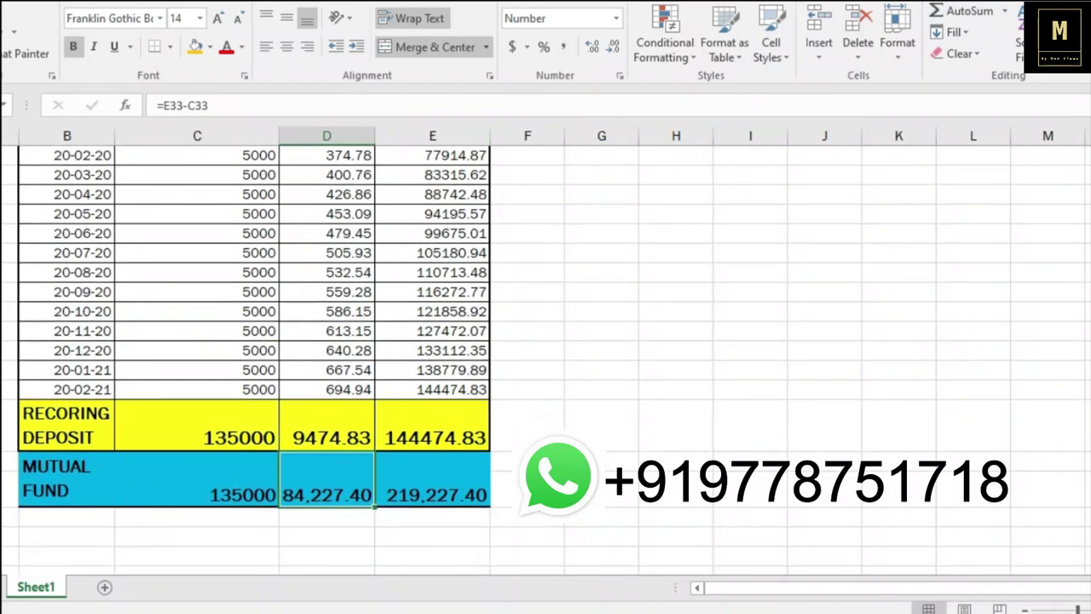